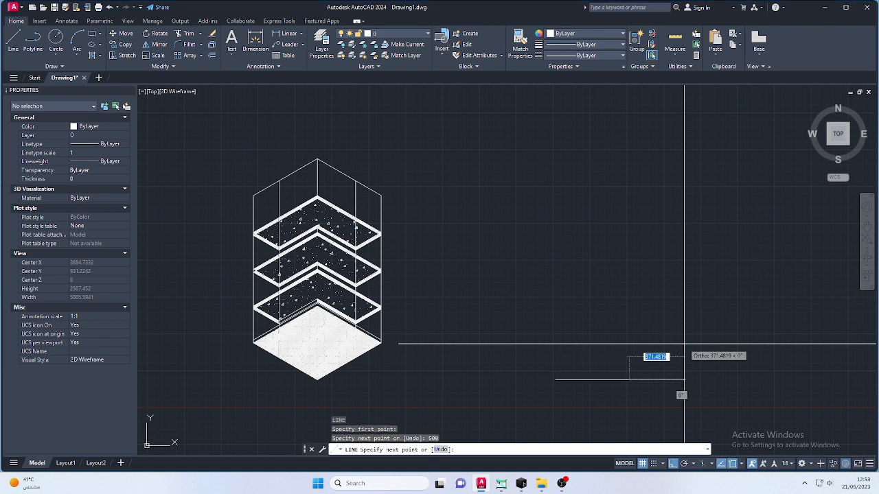
# Finish the 500-unit horizontal line and rotate it 30° about its left endpoint.
pyautogui.press('Return')
pyautogui.click(595, 379)
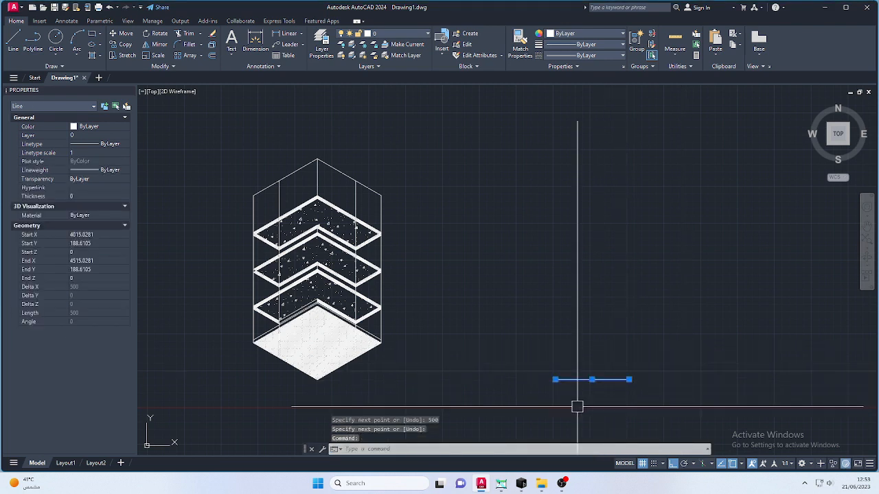
pyautogui.write('ro')
pyautogui.press('Return')
pyautogui.click(555, 379)
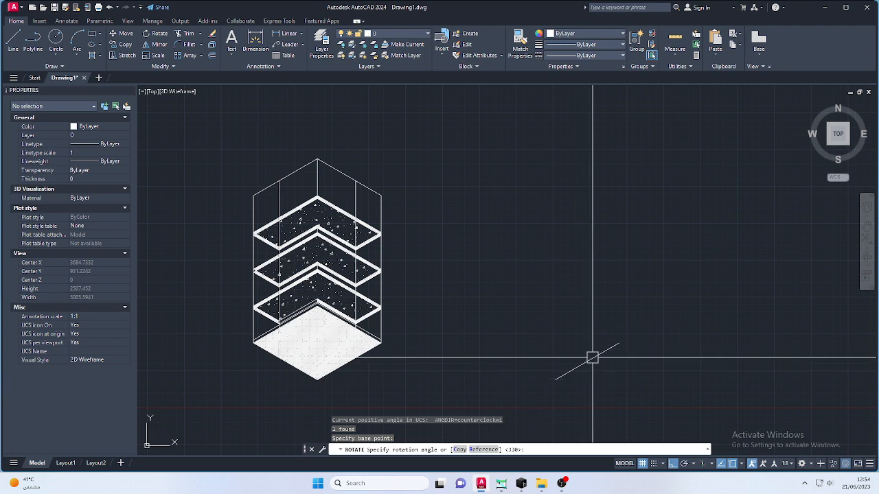
pyautogui.press('Escape')
pyautogui.press('Escape')
pyautogui.press('Escape')
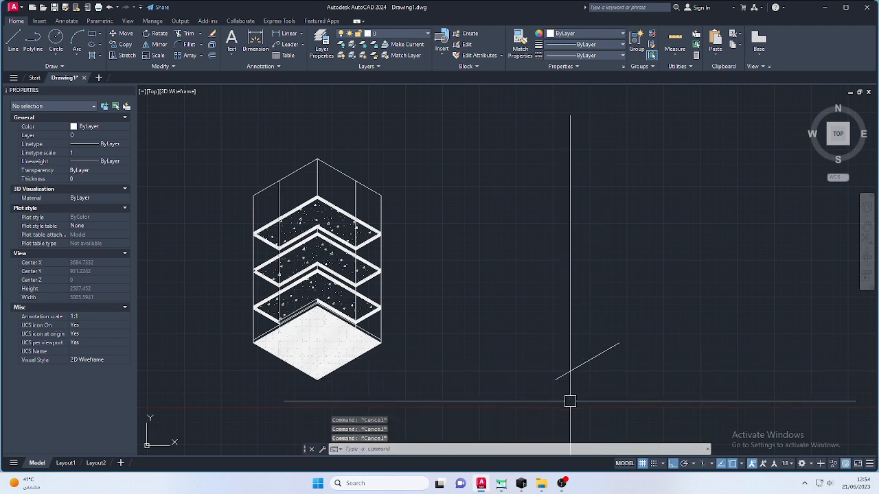
# Draw a 1000-unit vertical line upward from the lower endpoint of the slanted line.
pyautogui.write('l')
pyautogui.press('Return')
pyautogui.click(555, 378)
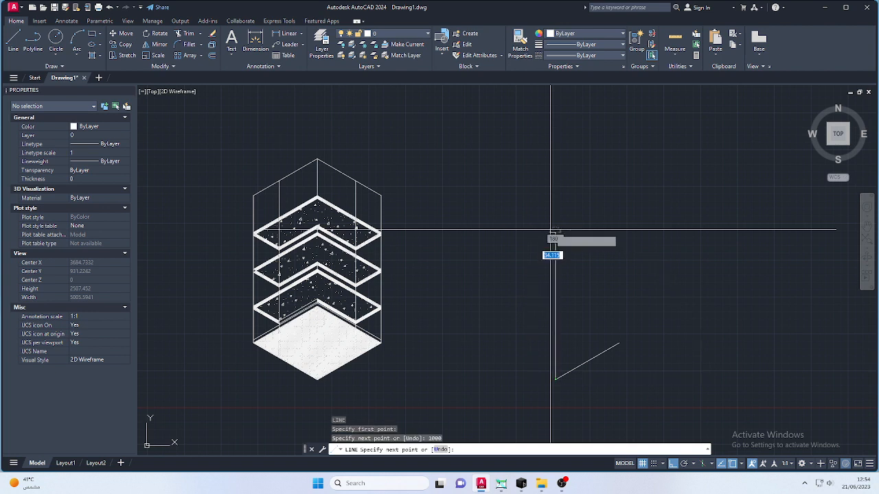
pyautogui.press('Return')
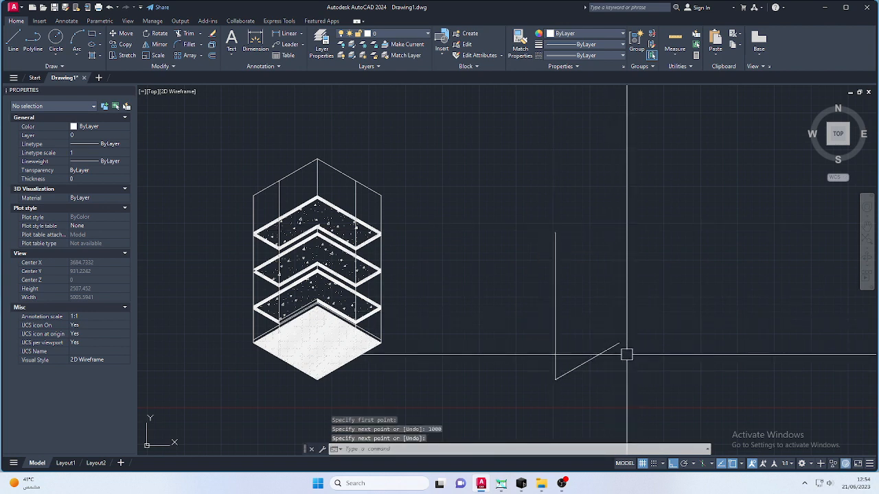
# Draw a 500-unit horizontal line leftward from the upper endpoint of the slanted line.
pyautogui.write('l')
pyautogui.press('Return')
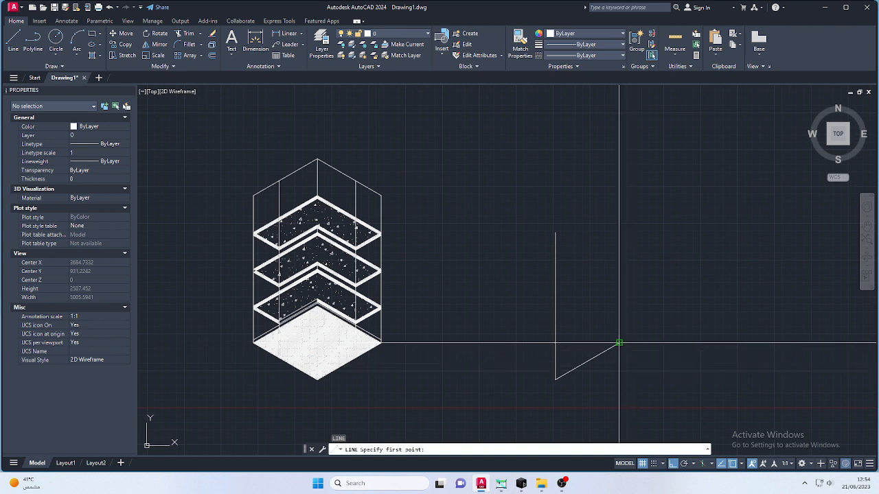
pyautogui.click(620, 343)
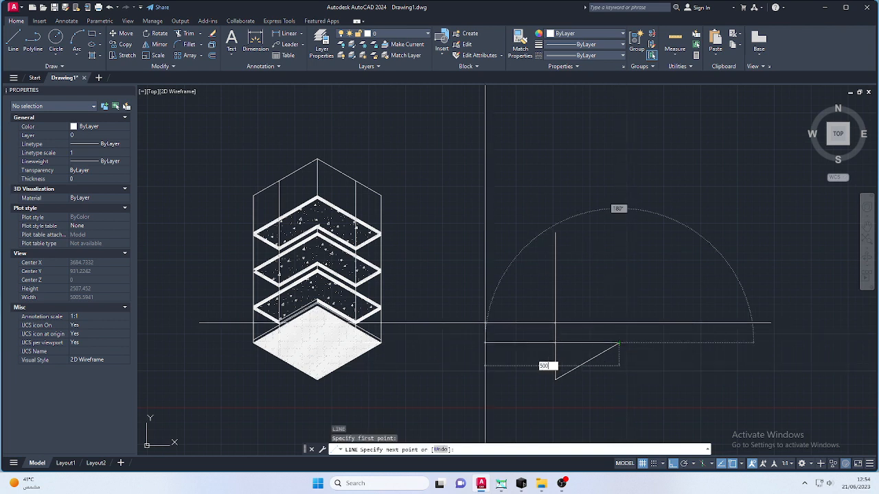
pyautogui.write('500')
pyautogui.press('Return')
pyautogui.press('Escape')
# Rotate the new horizontal line -30° about its right endpoint.
pyautogui.click(570, 343)
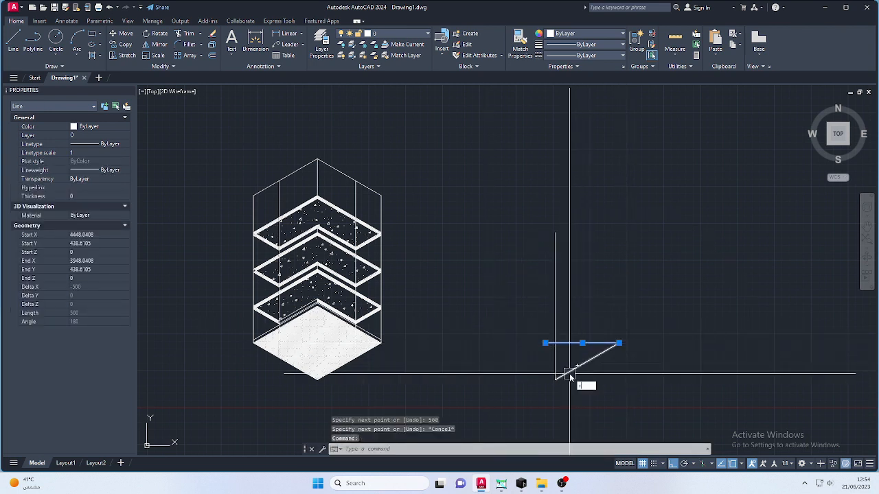
pyautogui.write('ro')
pyautogui.press('Return')
pyautogui.click(619, 343)
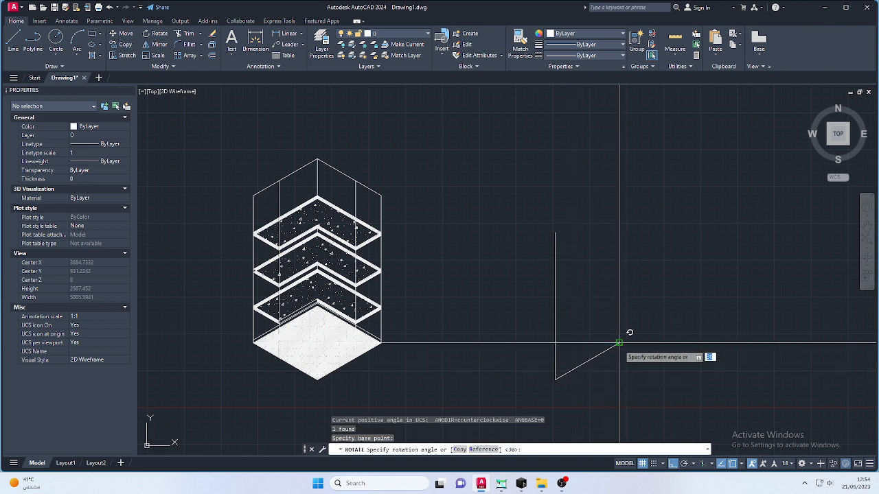
pyautogui.write('-3')
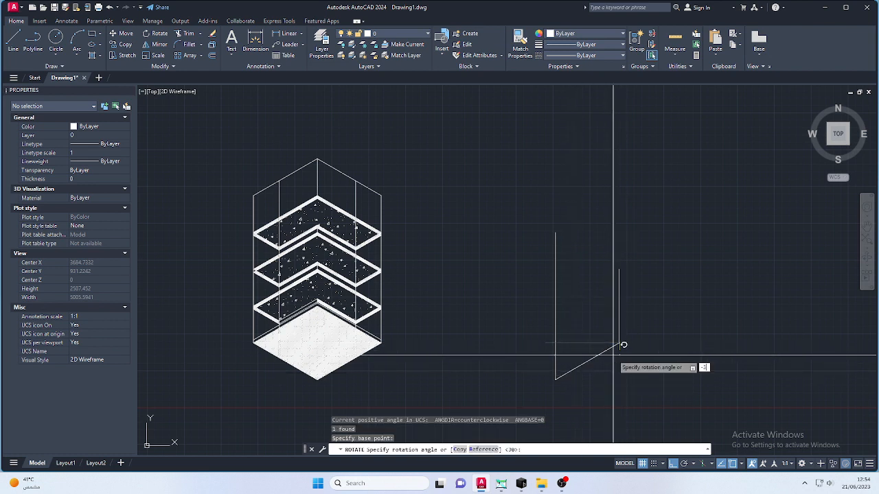
pyautogui.write('0')
pyautogui.press('Return')
pyautogui.press('Escape')
pyautogui.press('Escape')
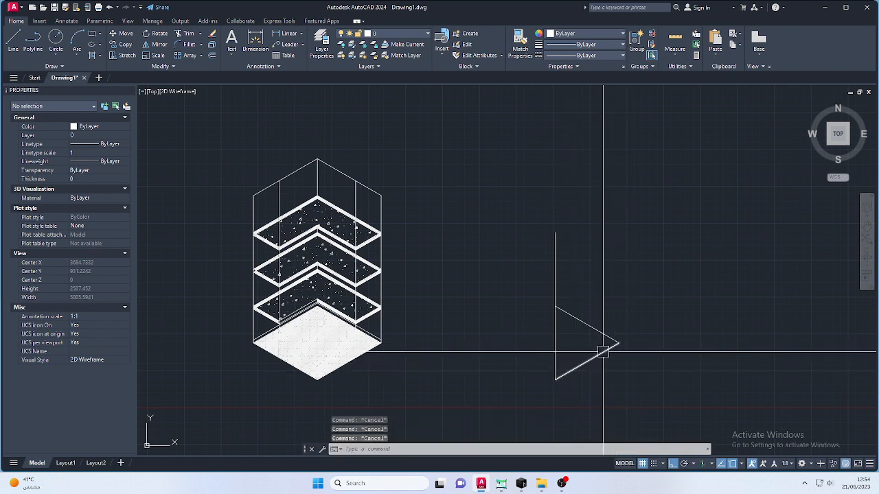
# Copy the upper slanted line from the right corner to the bottom corner of the base.
pyautogui.click(619, 344)
pyautogui.press('Return')
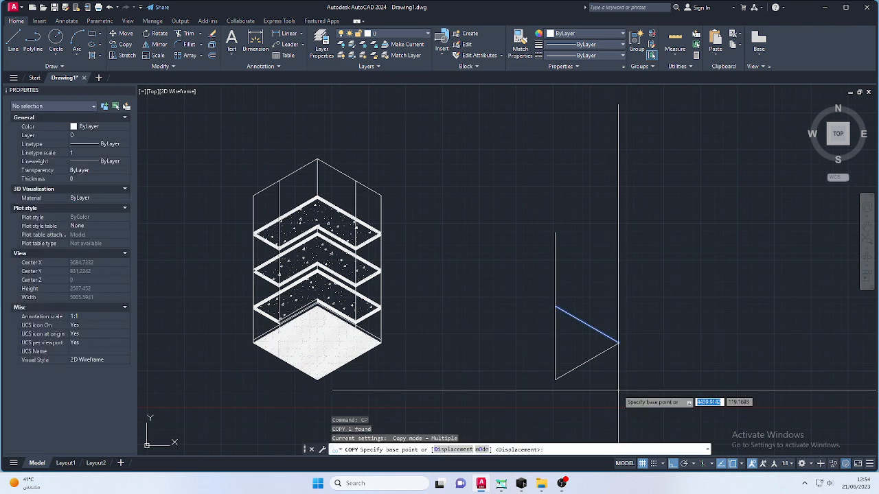
pyautogui.click(619, 343)
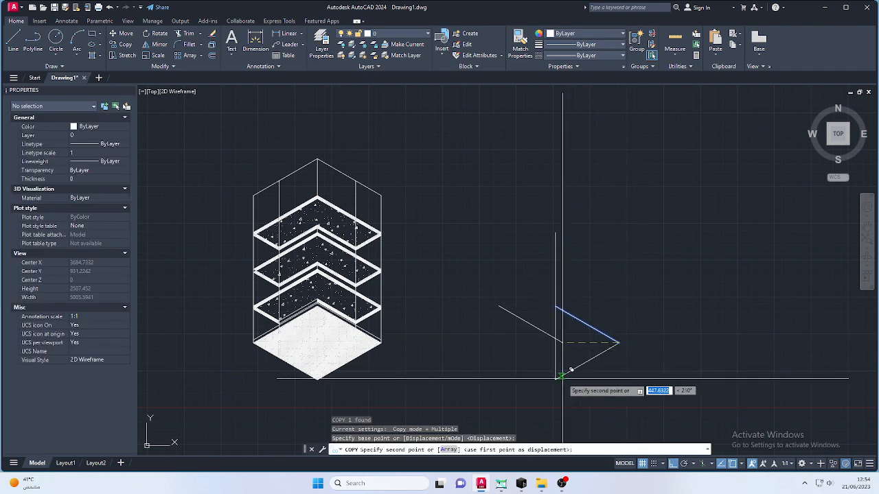
pyautogui.click(555, 380)
pyautogui.press('Return')
# Copy the lower right slanted line from the right corner to the back corner, closing the base rhombus.
pyautogui.click(583, 364)
pyautogui.press('Return')
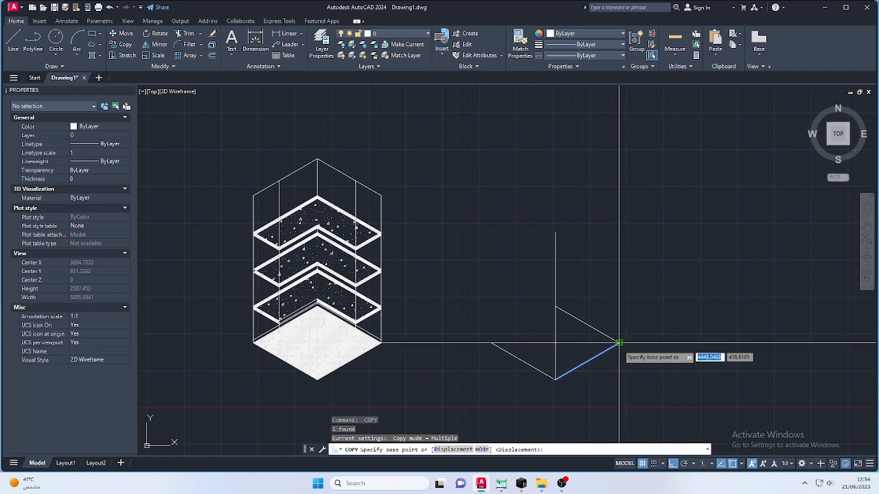
pyautogui.click(619, 344)
pyautogui.click(554, 306)
pyautogui.press('Return')
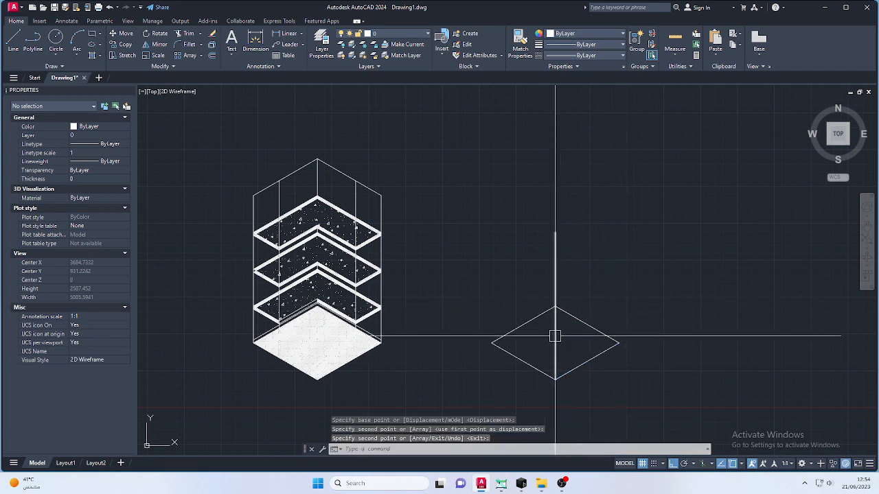
# Copy the vertical line from the front corner to the right, back and left base corners, and cut the original.
pyautogui.click(555, 364)
pyautogui.press('Return')
pyautogui.click(554, 380)
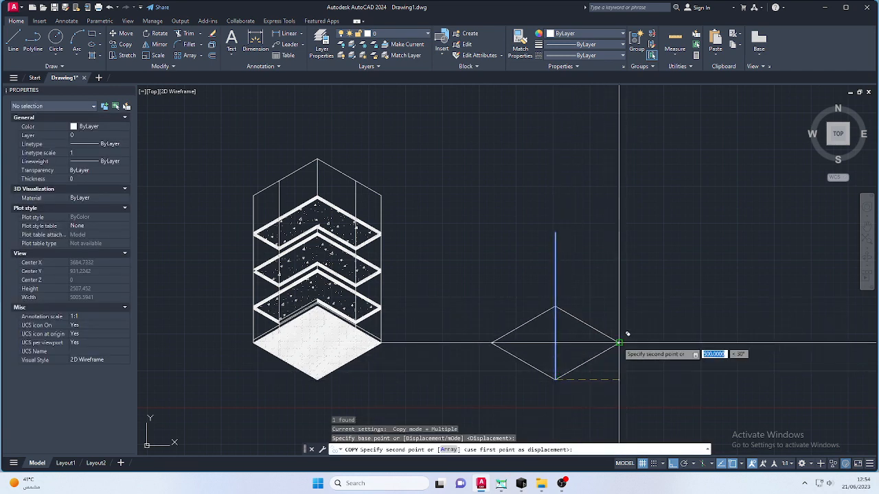
pyautogui.click(618, 343)
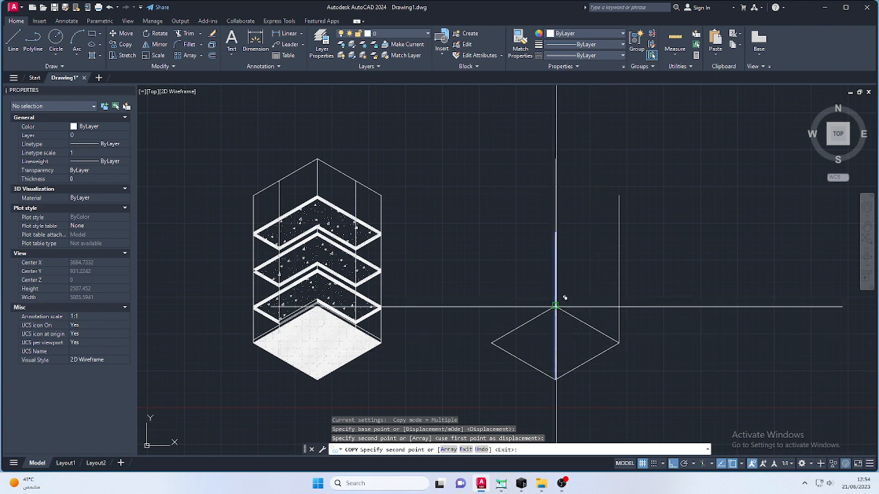
pyautogui.click(555, 306)
pyautogui.click(491, 343)
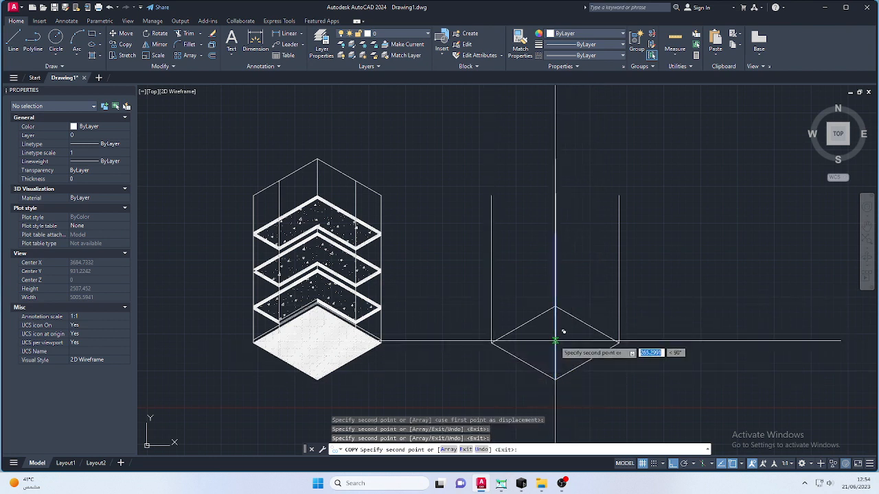
pyautogui.press('Escape')
pyautogui.hotkey('ctrl', 'x')
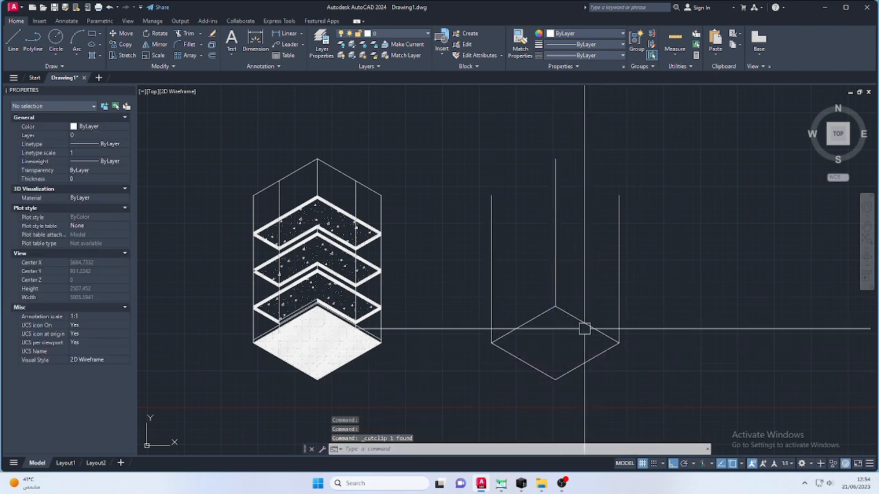
# Divide the back vertical line into 4 equal segments.
pyautogui.click(555, 276)
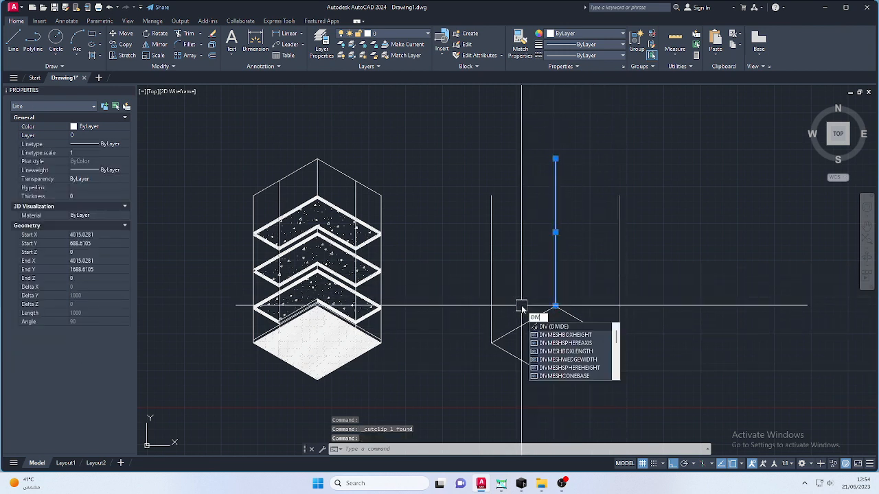
pyautogui.press('Return')
pyautogui.click(556, 259)
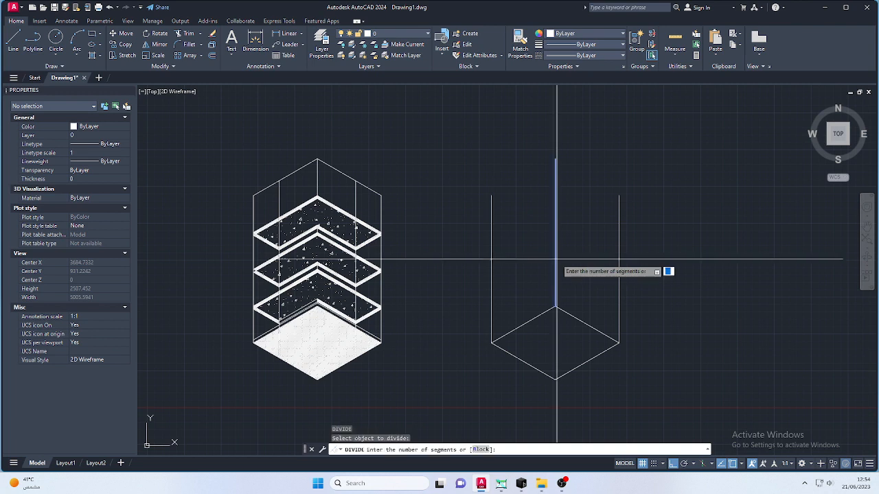
pyautogui.press('Return')
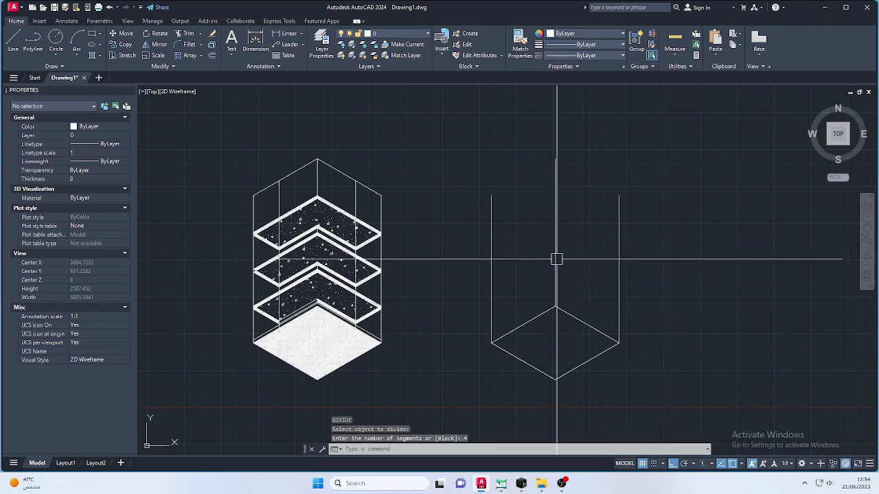
# Join the two back edges of the base rhombus into one polyline.
pyautogui.click(563, 311)
pyautogui.click(534, 322)
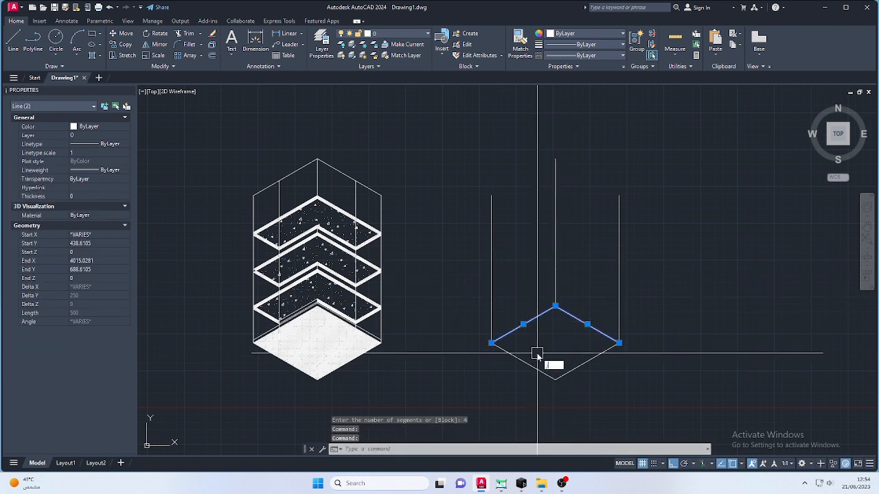
pyautogui.write('j')
pyautogui.press('Return')
# Copy the joined back-edge polyline from its apex to the three division points and the top end of the back vertical line.
pyautogui.click(558, 312)
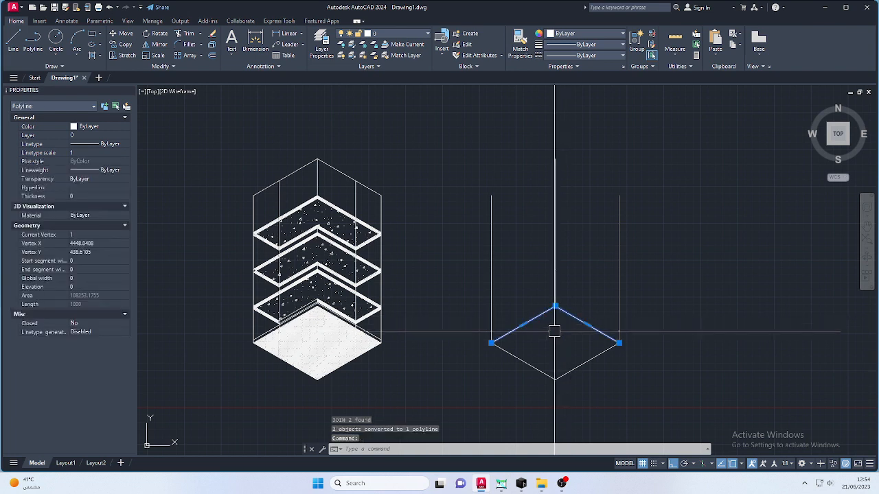
pyautogui.press('Return')
pyautogui.click(554, 307)
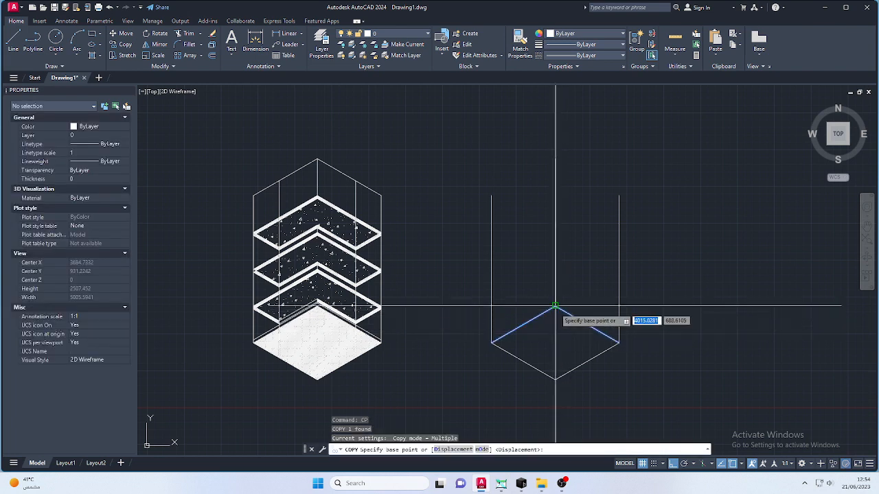
pyautogui.click(555, 270)
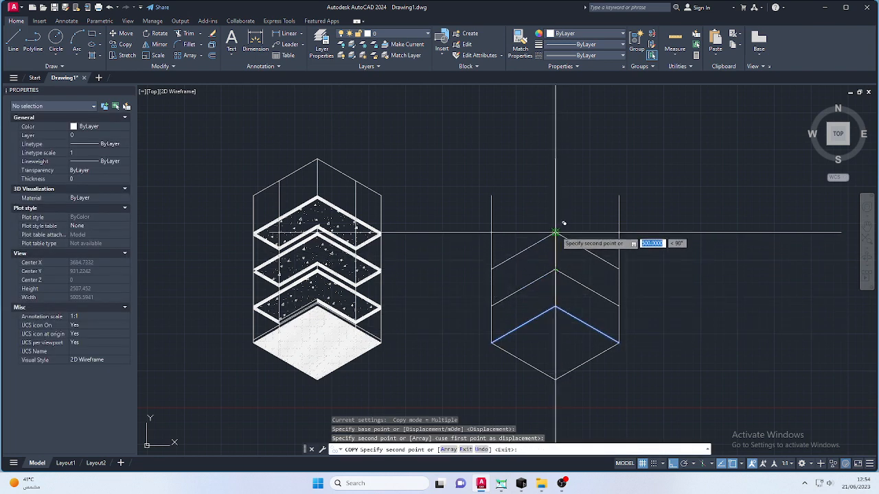
pyautogui.click(556, 233)
pyautogui.click(555, 198)
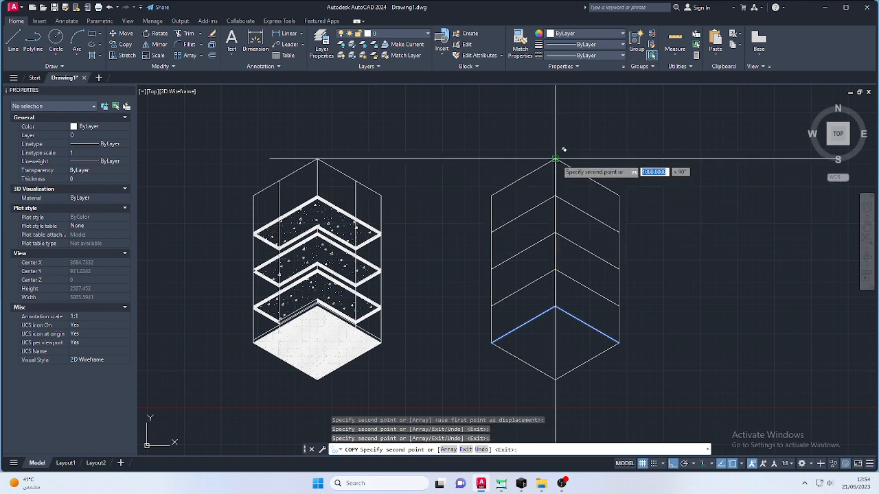
pyautogui.click(554, 158)
pyautogui.press('Escape')
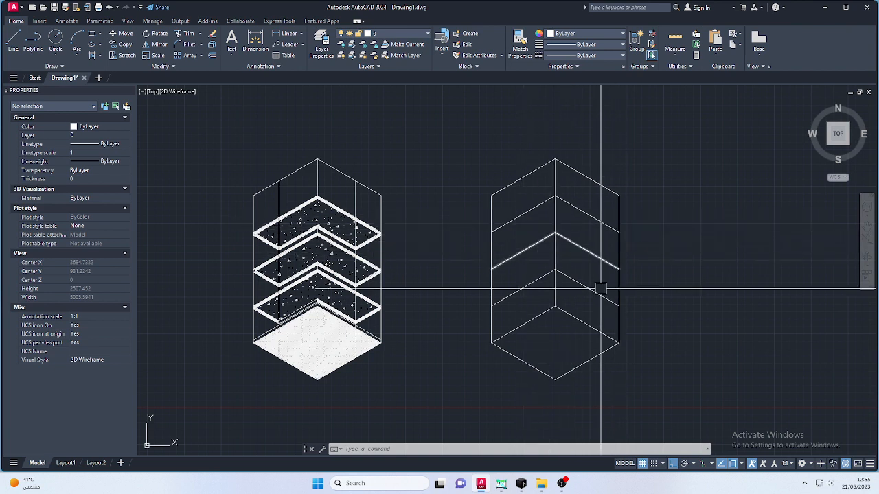
pyautogui.rightClick(626, 245)
pyautogui.press('Escape')
pyautogui.press('Escape')
pyautogui.press('Escape')
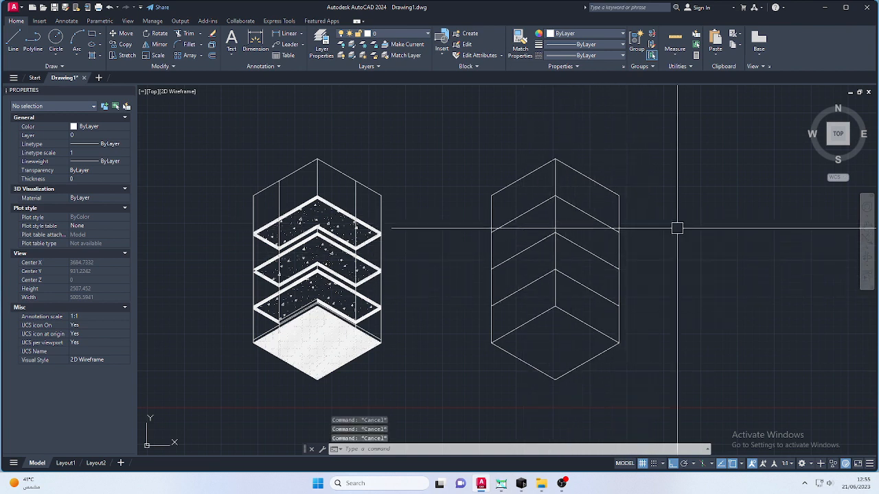
# Offset each of the three intermediate V-shaped polylines 18 units downward.
pyautogui.write('o')
pyautogui.press('Return')
pyautogui.write('1')
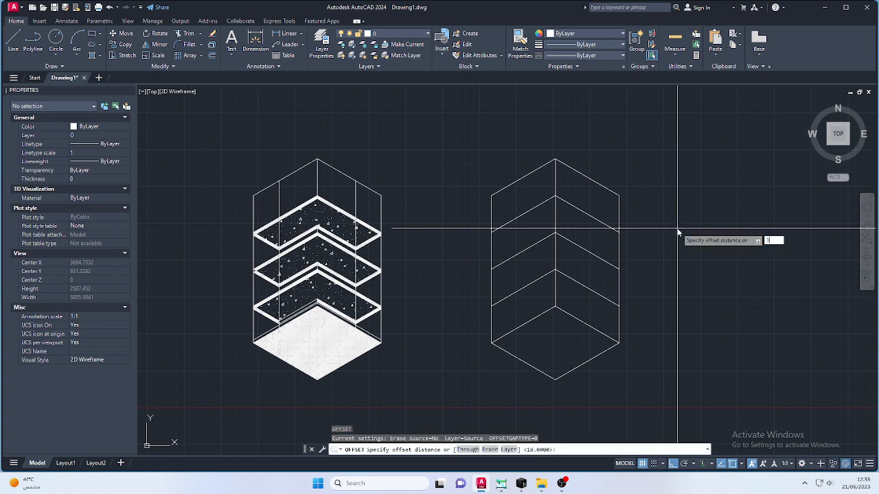
pyautogui.write('8')
pyautogui.press('Return')
pyautogui.click(595, 221)
pyautogui.click(592, 237)
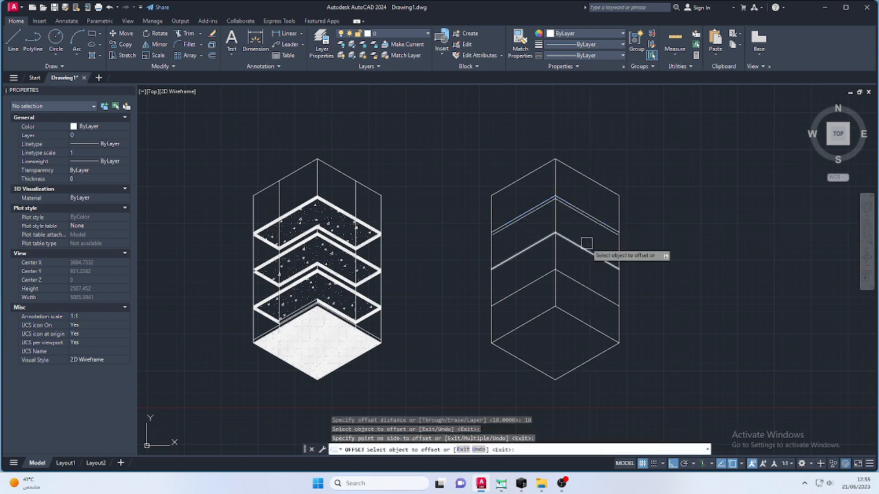
pyautogui.click(587, 251)
pyautogui.click(584, 267)
pyautogui.click(583, 285)
pyautogui.click(583, 300)
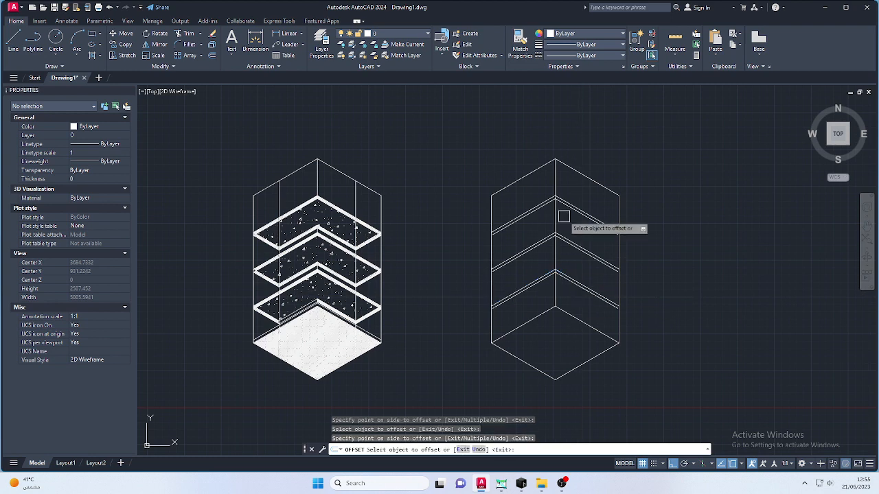
pyautogui.scroll(4, 567, 199)
pyautogui.press('Escape')
pyautogui.press('Escape')
pyautogui.press('Escape')
# Extend both ends of the three offset V-shaped polylines to the unit's outer vertical edges.
pyautogui.write('e')
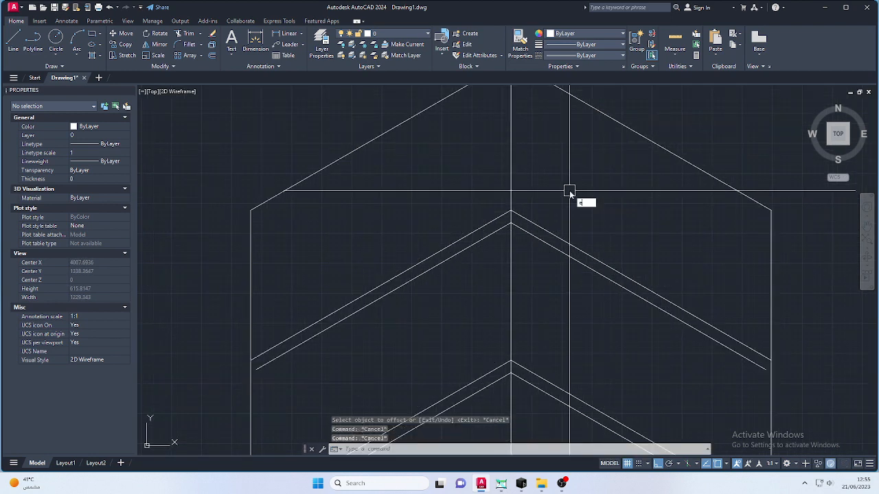
pyautogui.write('cx')
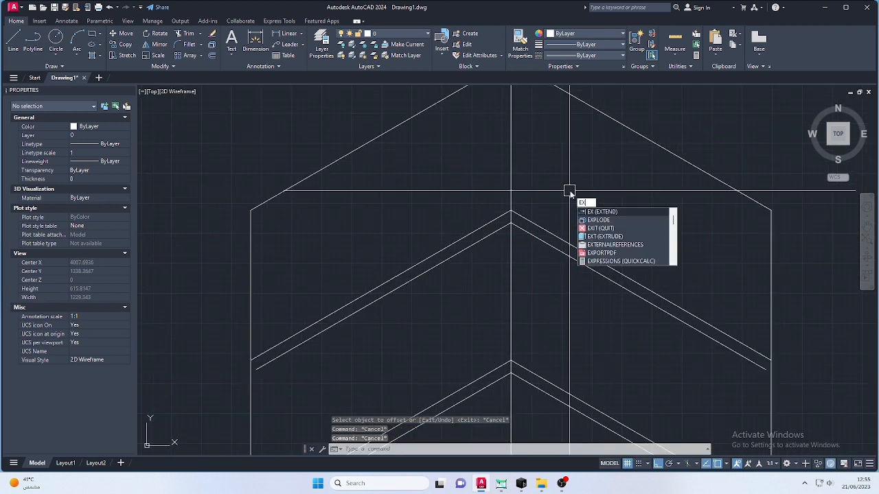
pyautogui.press('Return')
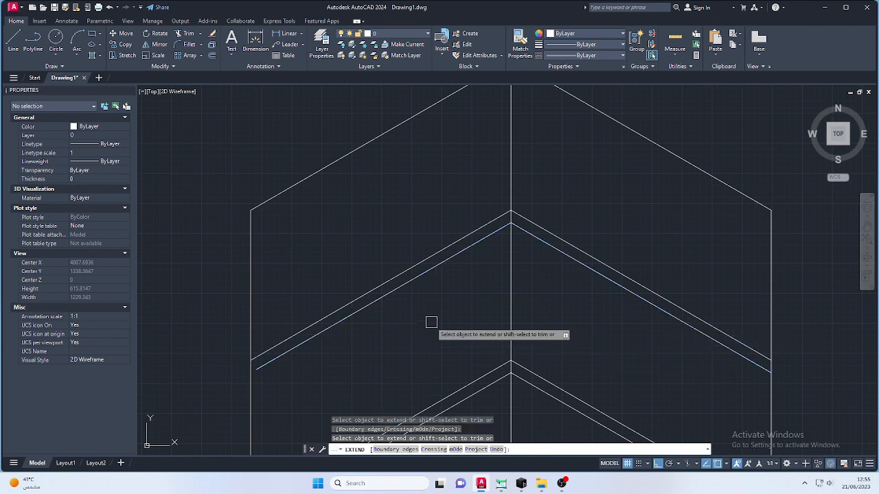
pyautogui.click(370, 304)
pyautogui.scroll(-2, 488, 234)
pyautogui.scroll(2, 502, 341)
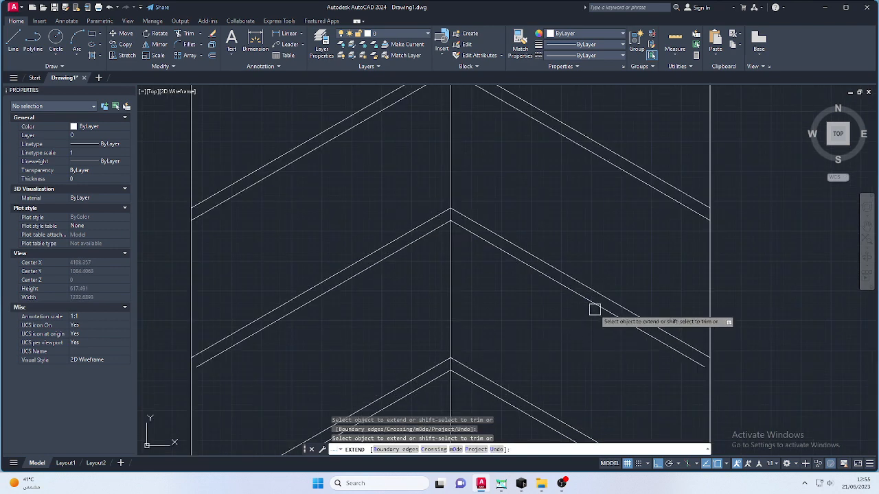
pyautogui.scroll(-2, 425, 295)
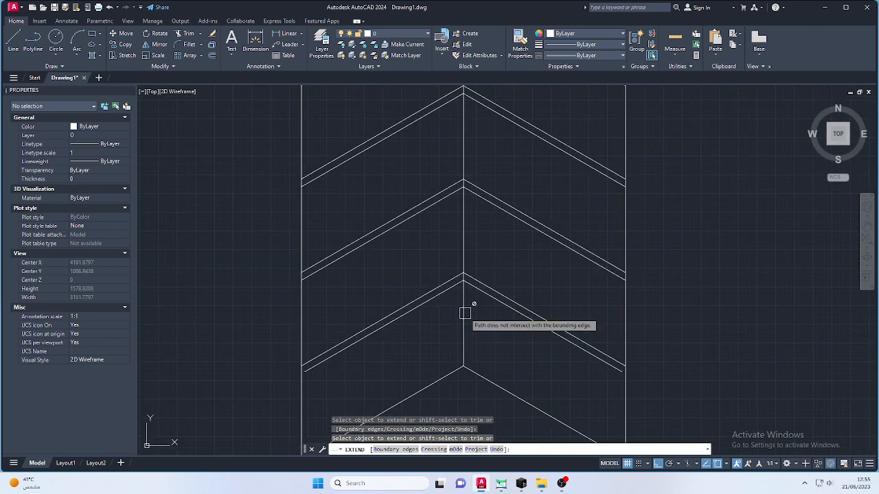
pyautogui.scroll(2, 481, 302)
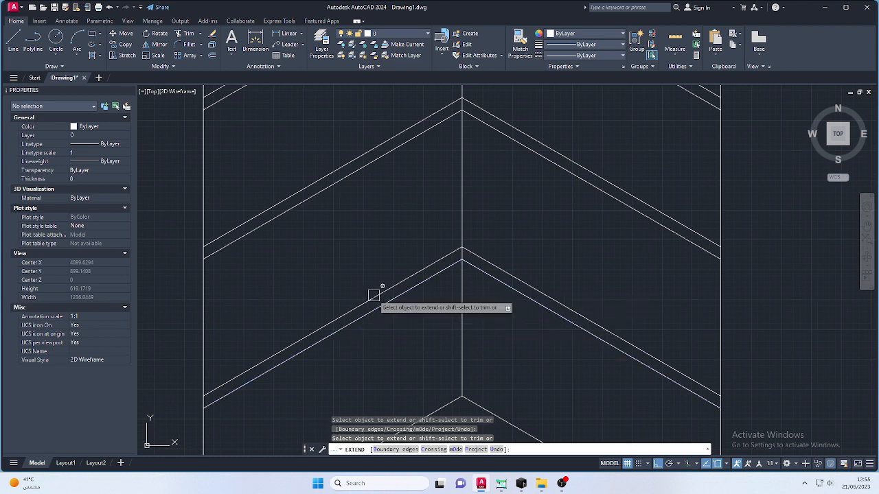
pyautogui.scroll(-3, 374, 295)
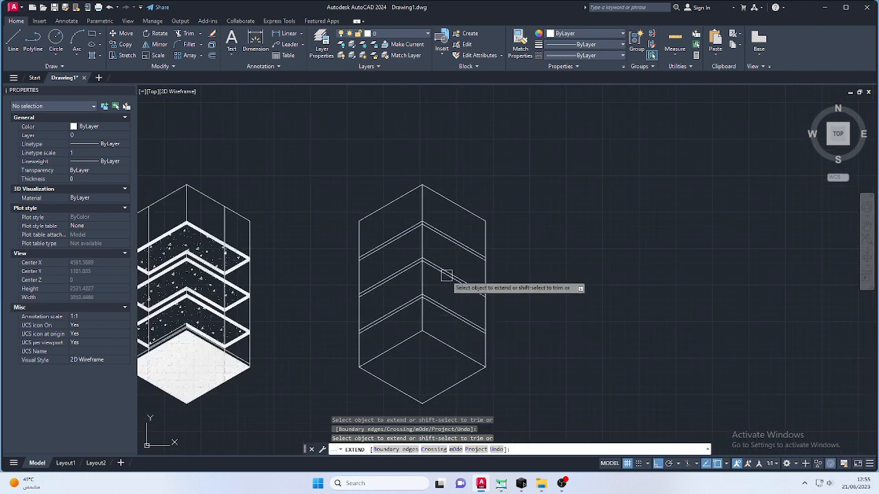
pyautogui.scroll(3, 459, 255)
pyautogui.press('Escape')
pyautogui.press('Escape')
pyautogui.scroll(-5, 449, 288)
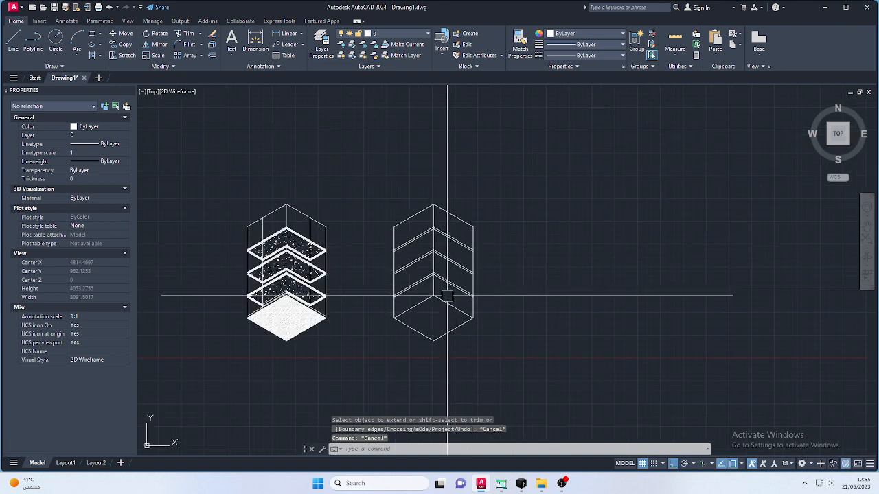
# Copy the base rhombus's front-right edge from the front corner horizontally into the empty area right of the unit.
pyautogui.click(453, 306)
pyautogui.scroll(2, 453, 306)
pyautogui.press('Escape')
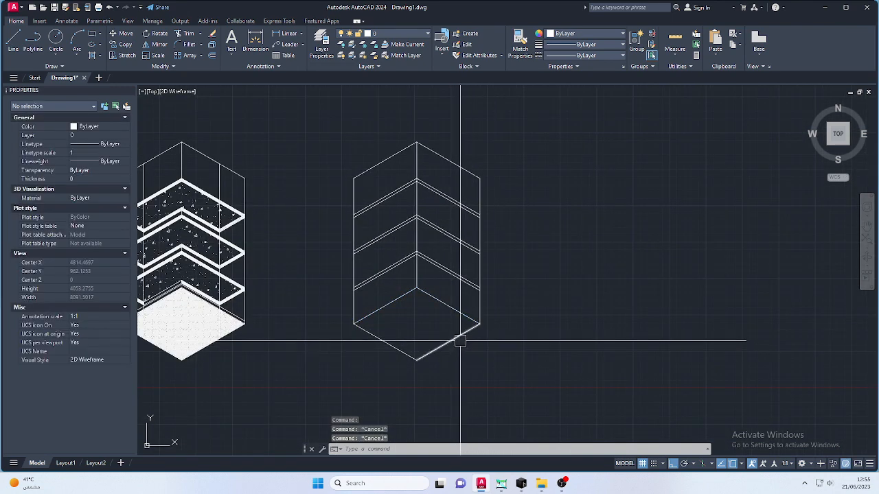
pyautogui.click(456, 337)
pyautogui.write('cp')
pyautogui.press('Return')
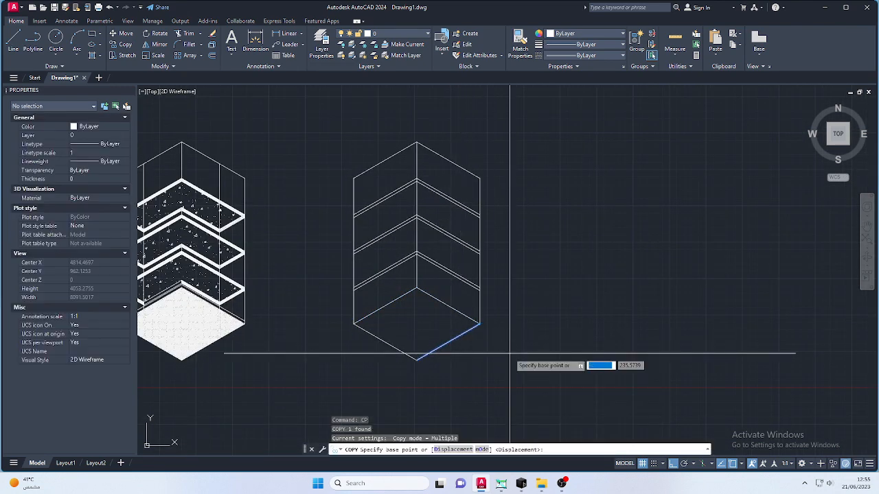
pyautogui.click(416, 359)
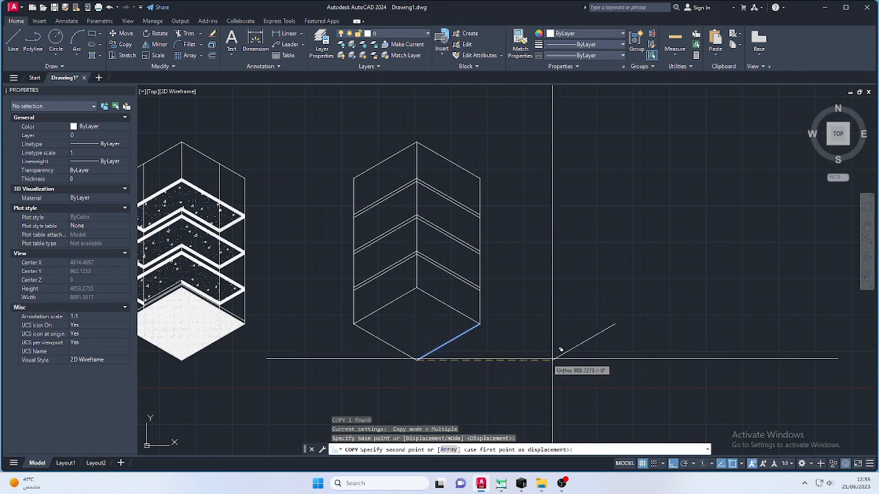
pyautogui.click(602, 359)
pyautogui.press('Escape')
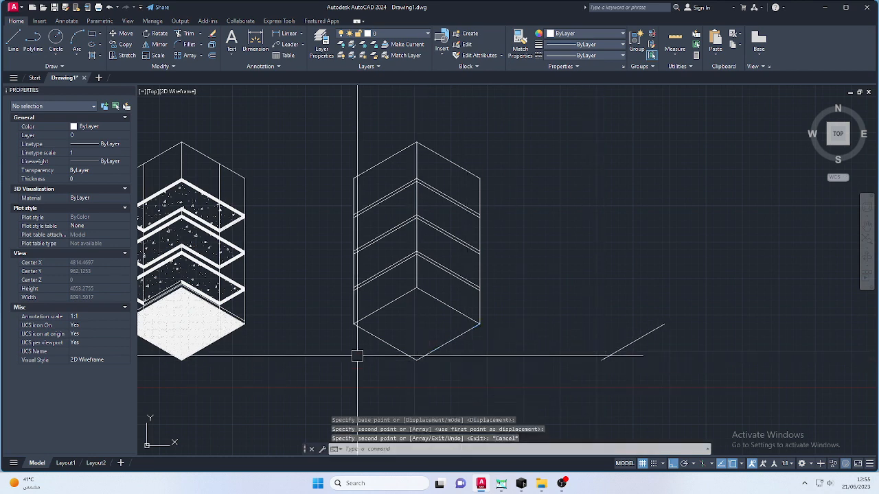
# Copy the base rhombus's front-left edge from the front corner horizontally to the right, beside the other copied edge.
pyautogui.click(391, 347)
pyautogui.press('Return')
pyautogui.click(417, 360)
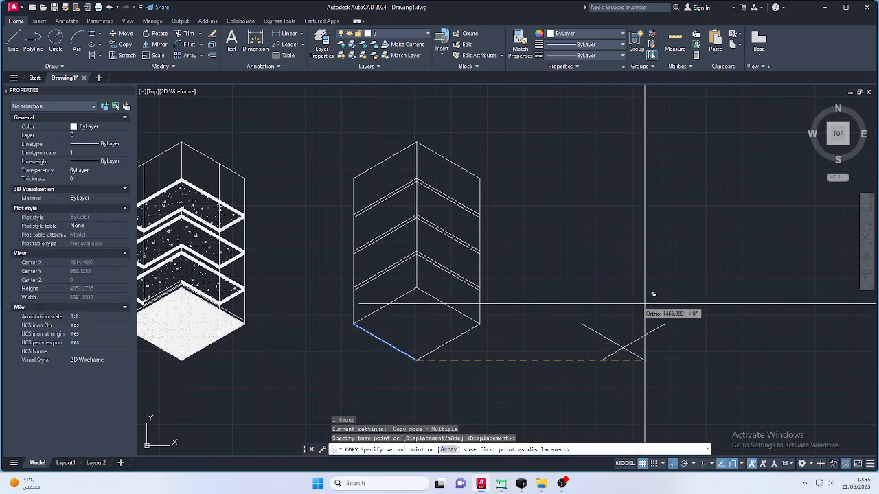
pyautogui.press('Escape')
# Shorten both copied edge lines by 300 units, moving the upper end of the first and the lower end of the second inward.
pyautogui.click(649, 336)
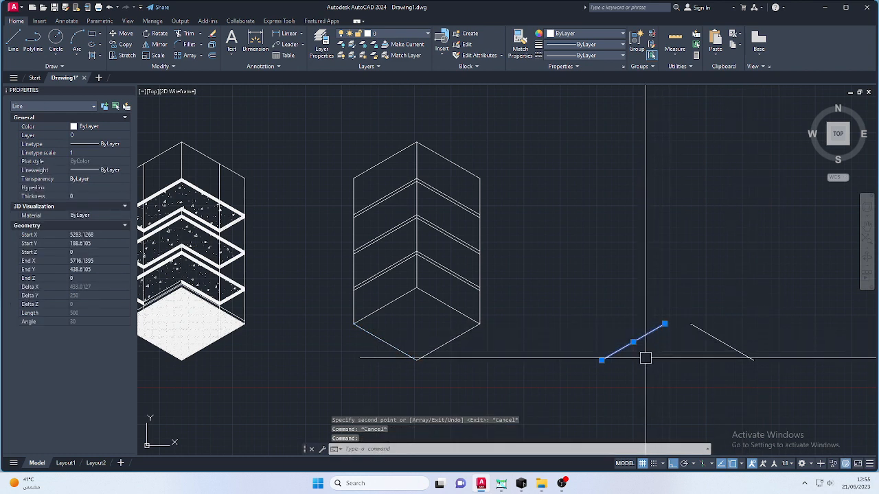
pyautogui.click(664, 323)
pyautogui.write('300')
pyautogui.press('Return')
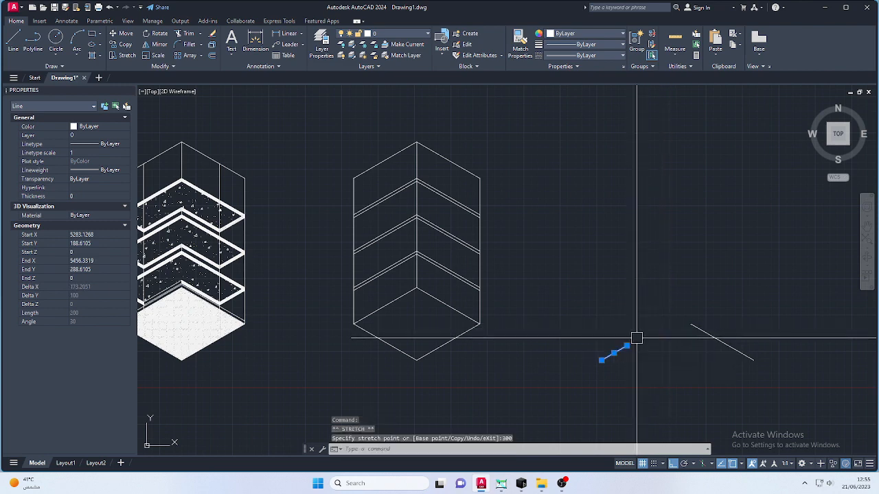
pyautogui.press('Escape')
pyautogui.click(751, 358)
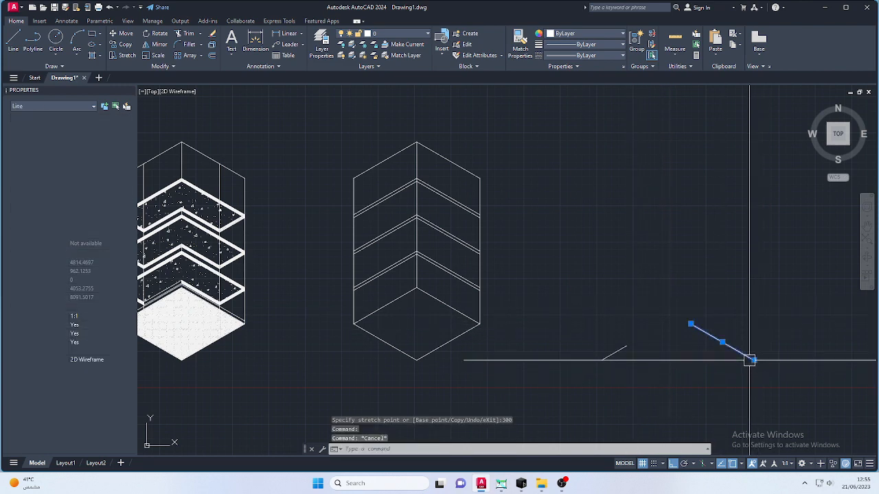
pyautogui.click(753, 359)
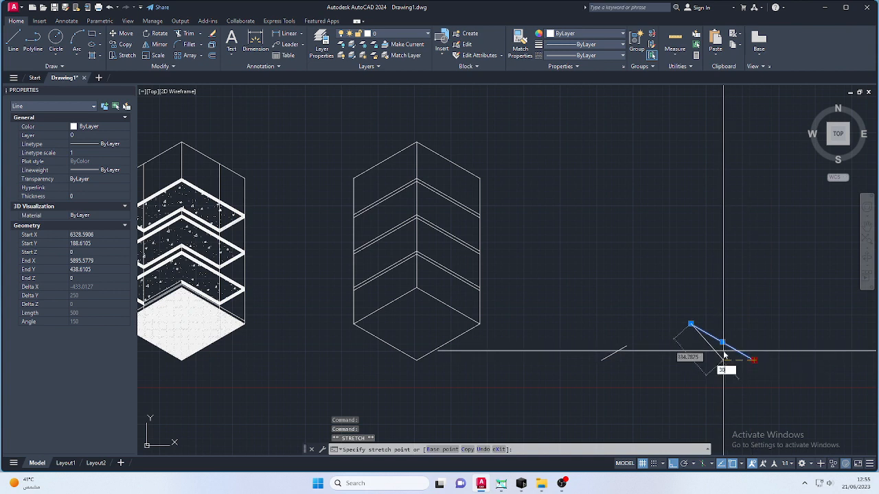
pyautogui.press('Escape')
pyautogui.press('Escape')
# Copy the shortened rising line from its upper end to the two right end points of the lowest shelf's V-shaped lines.
pyautogui.click(605, 347)
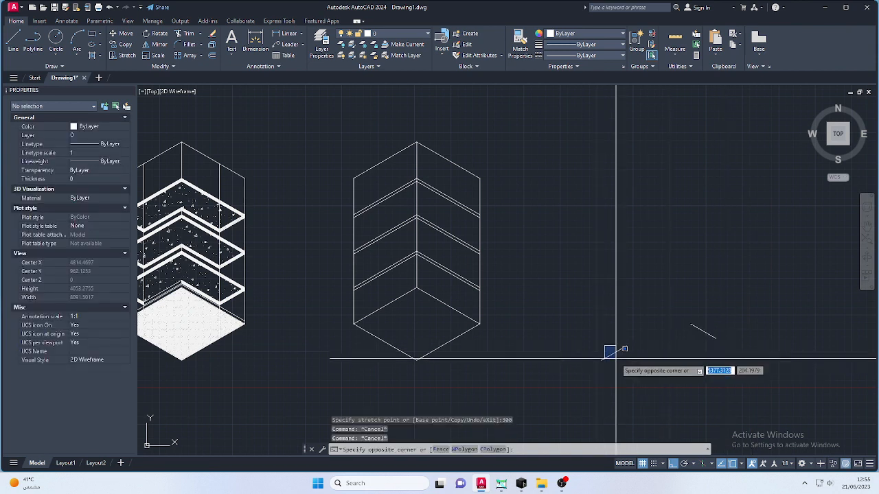
pyautogui.press('Escape')
pyautogui.press('Escape')
pyautogui.click(604, 359)
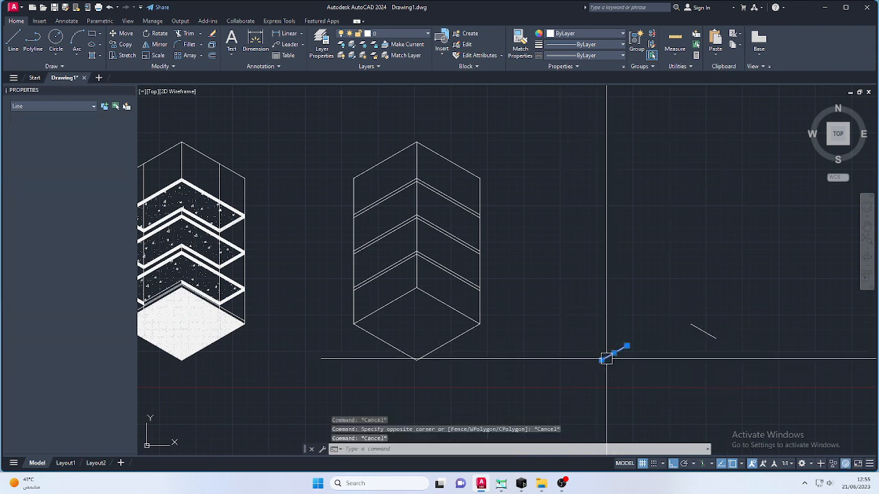
pyautogui.write('co')
pyautogui.press('Return')
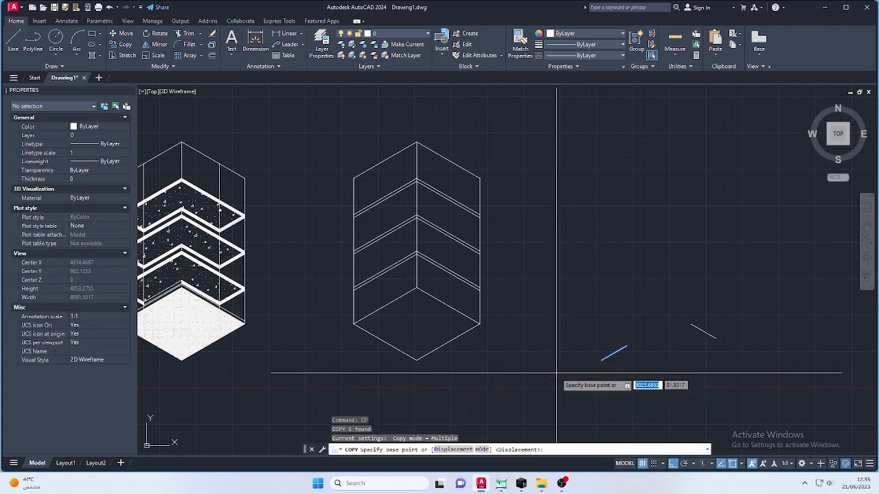
pyautogui.click(626, 345)
pyautogui.scroll(6, 506, 268)
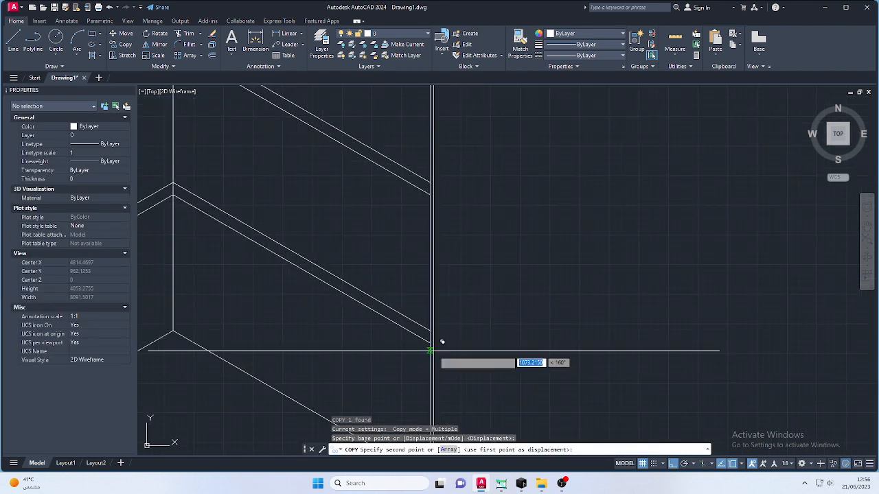
pyautogui.click(429, 342)
pyautogui.click(431, 329)
pyautogui.scroll(-4, 432, 328)
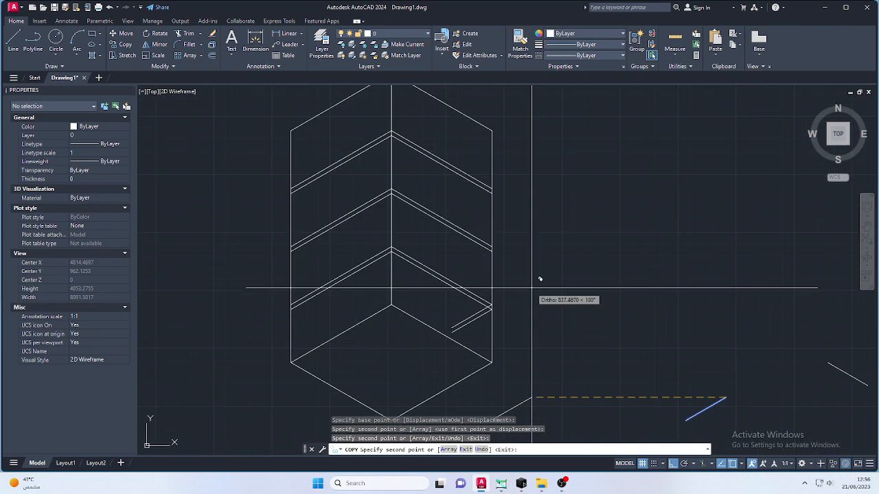
pyautogui.scroll(2, 360, 267)
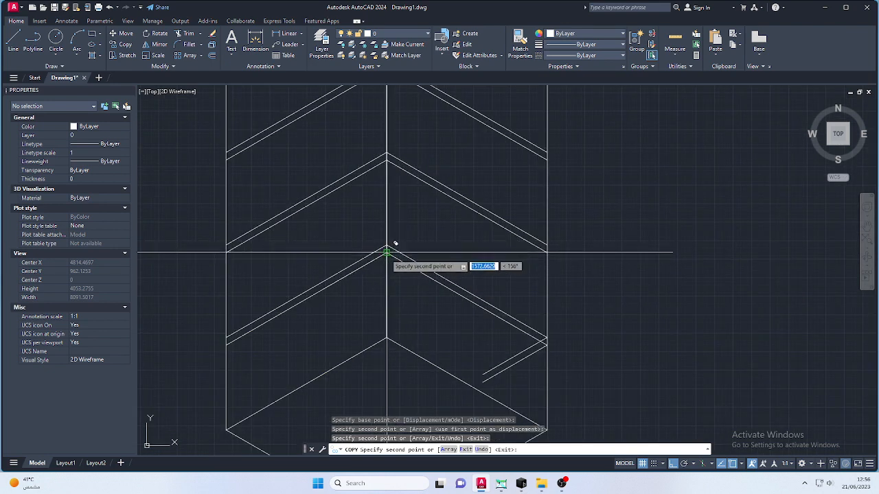
pyautogui.scroll(-5, 467, 252)
pyautogui.press('Escape')
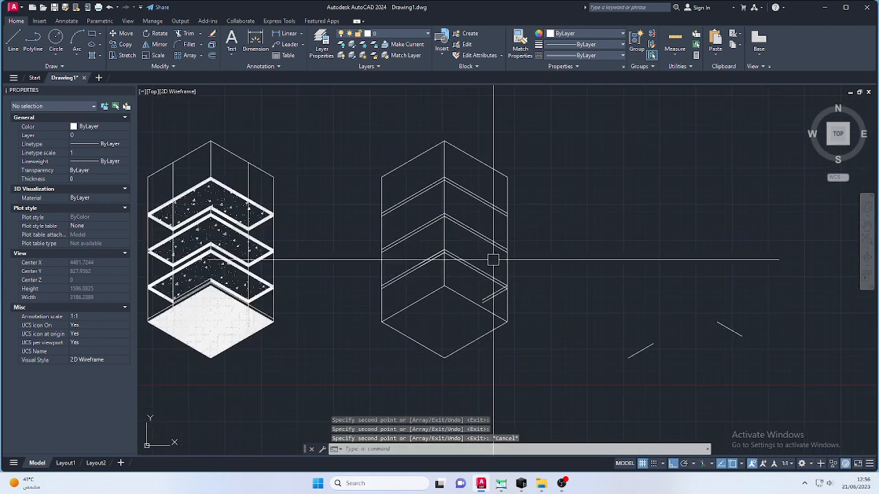
# Copy the shortened falling line from its upper end to the two left end points of the lowest shelf's V-shaped lines.
pyautogui.click(644, 354)
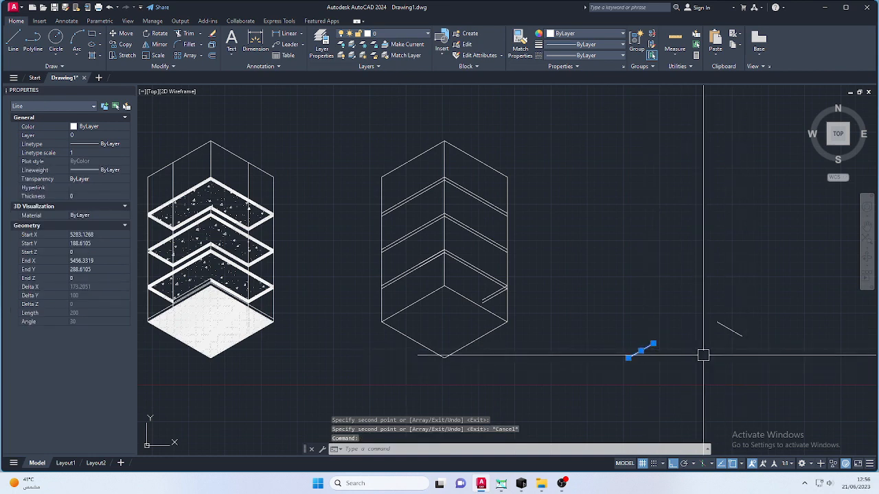
pyautogui.press('Escape')
pyautogui.click(735, 333)
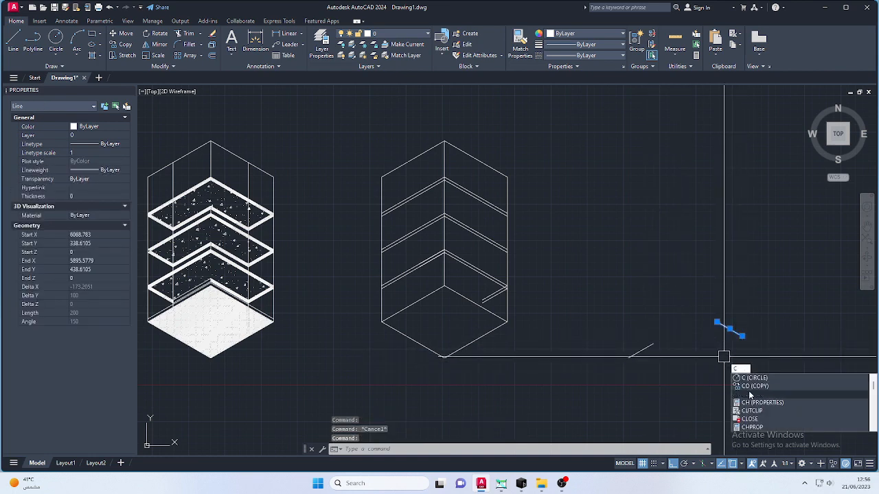
pyautogui.click(749, 395)
pyautogui.click(718, 322)
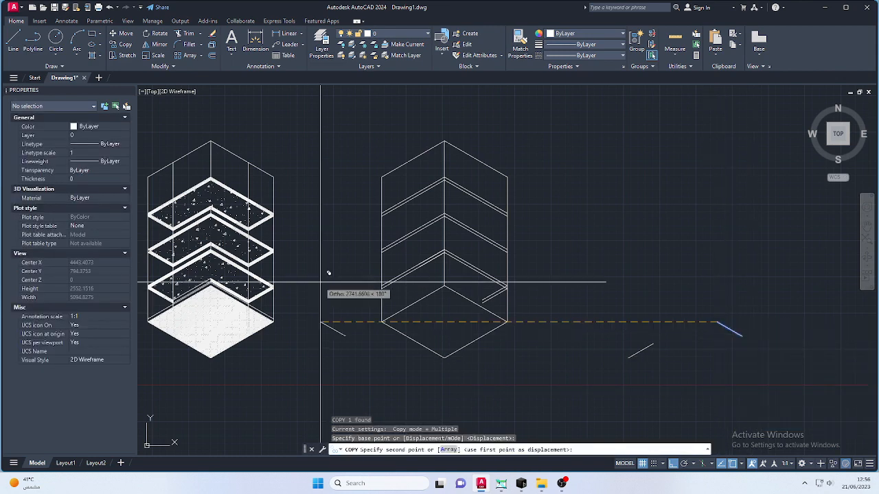
pyautogui.scroll(2, 384, 292)
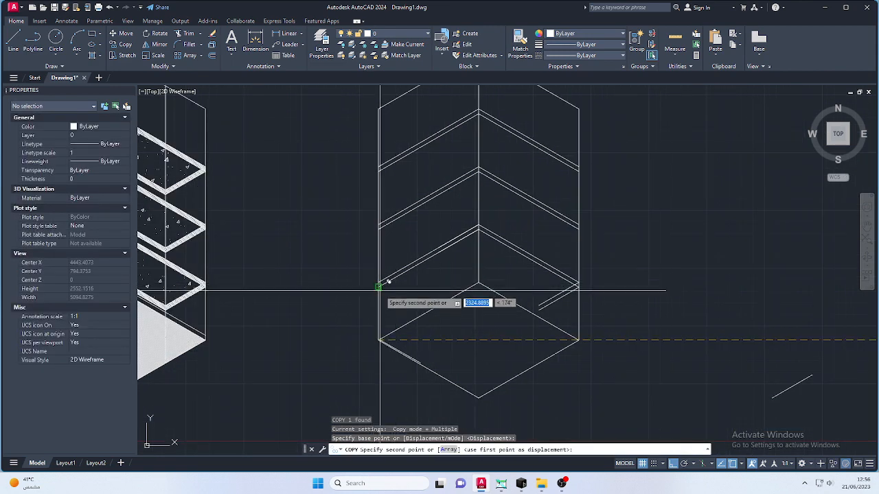
pyautogui.click(379, 287)
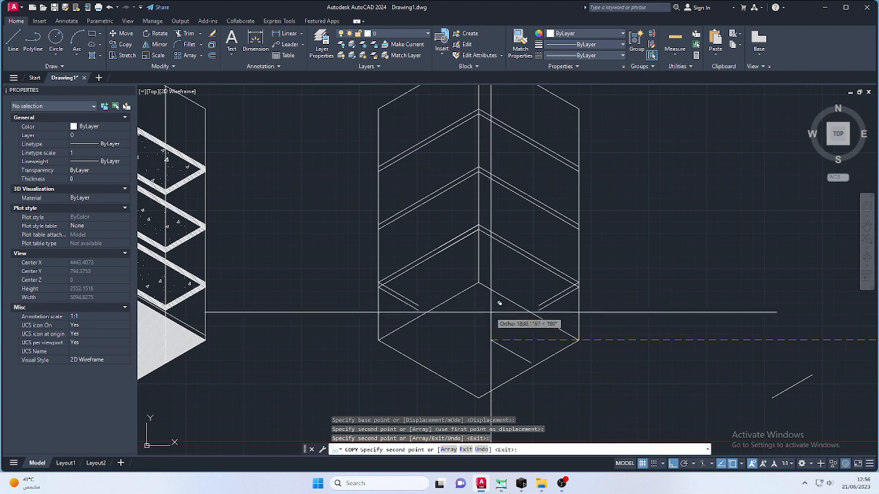
pyautogui.press('Escape')
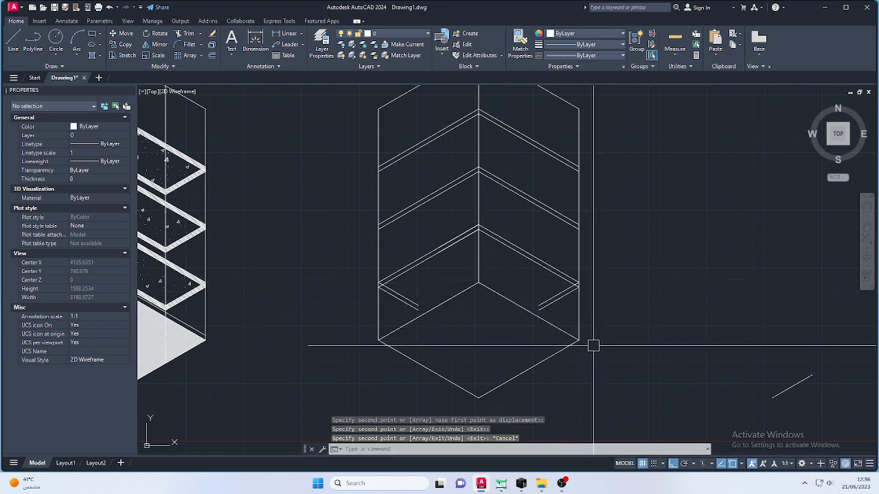
# Draw two lines from the inner ends of the lowest shelf's right short edges, parallel to its right arm, up to its left arm.
pyautogui.write('l')
pyautogui.press('Return')
pyautogui.click(539, 305)
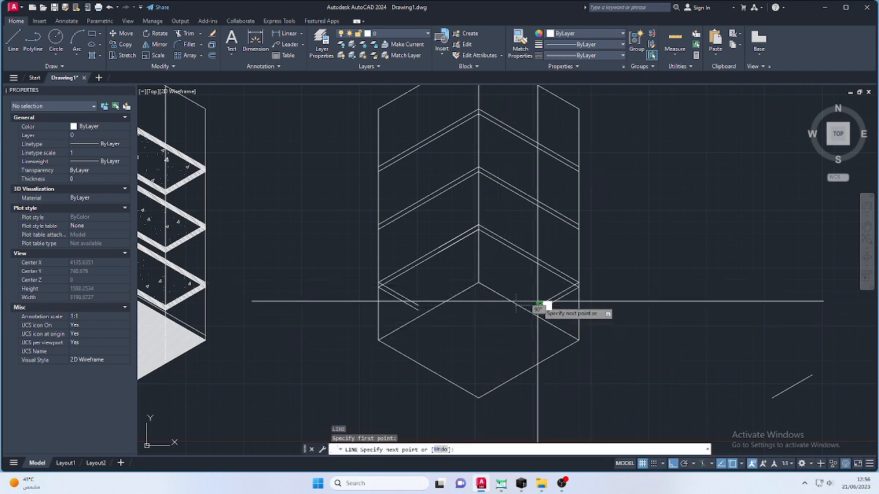
pyautogui.press('Escape')
pyautogui.write('l')
pyautogui.press('Return')
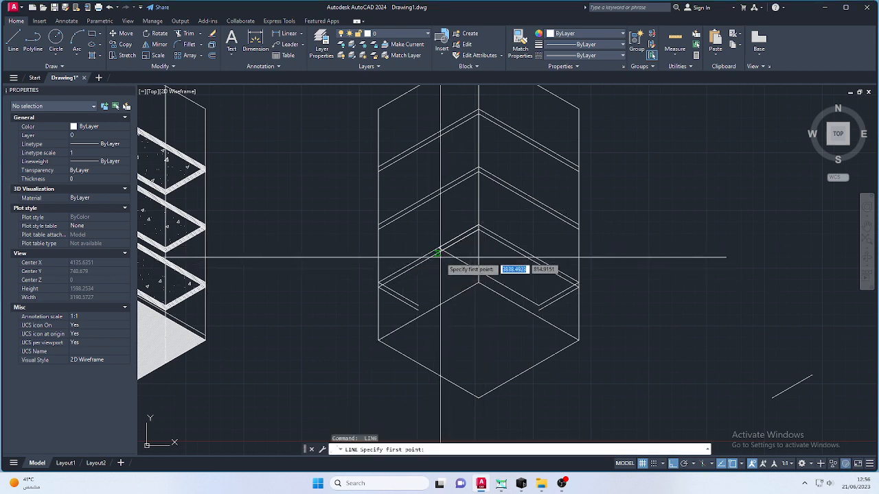
pyautogui.click(539, 310)
pyautogui.press('Return')
pyautogui.press('Return')
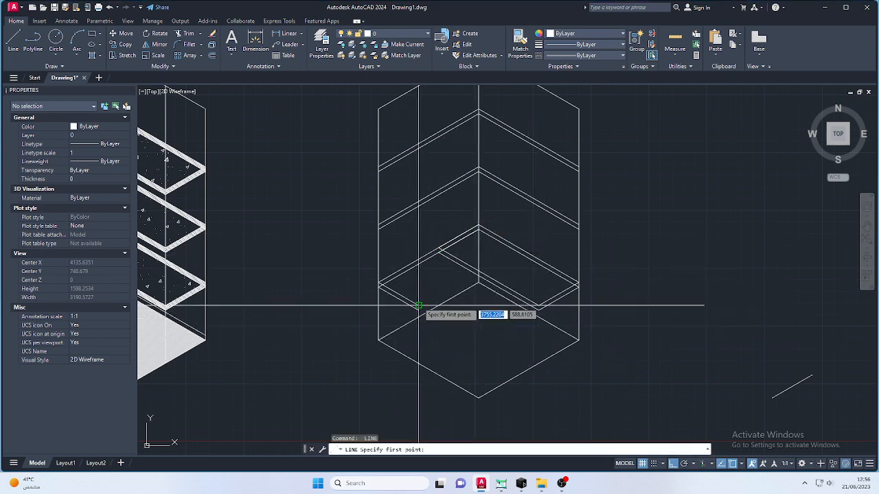
pyautogui.click(419, 306)
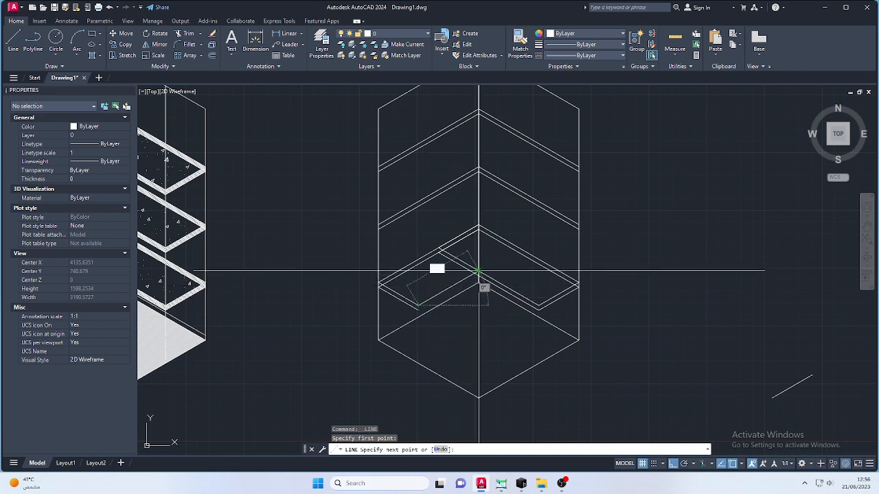
pyautogui.press('Escape')
pyautogui.press('Escape')
# Copy the base's V-shaped polyline from its left end to the inner ends of the lowest shelf's two left short edges.
pyautogui.click(442, 304)
pyautogui.scroll(2, 466, 337)
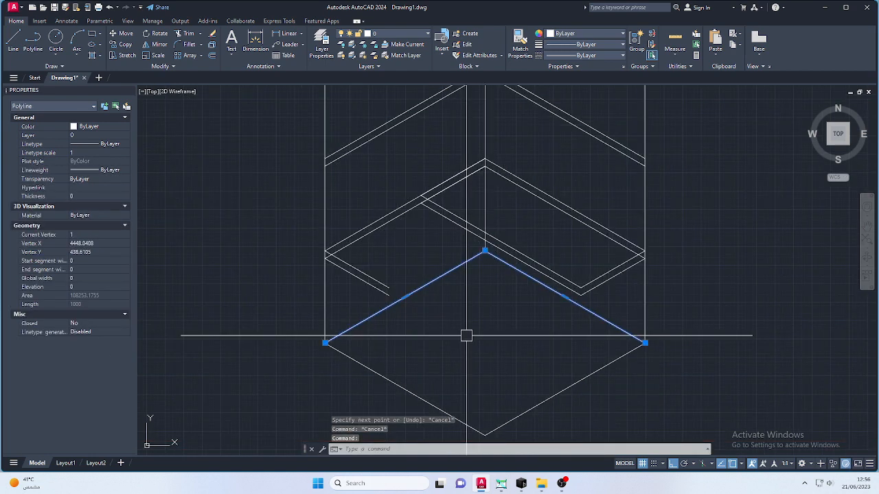
pyautogui.write('o')
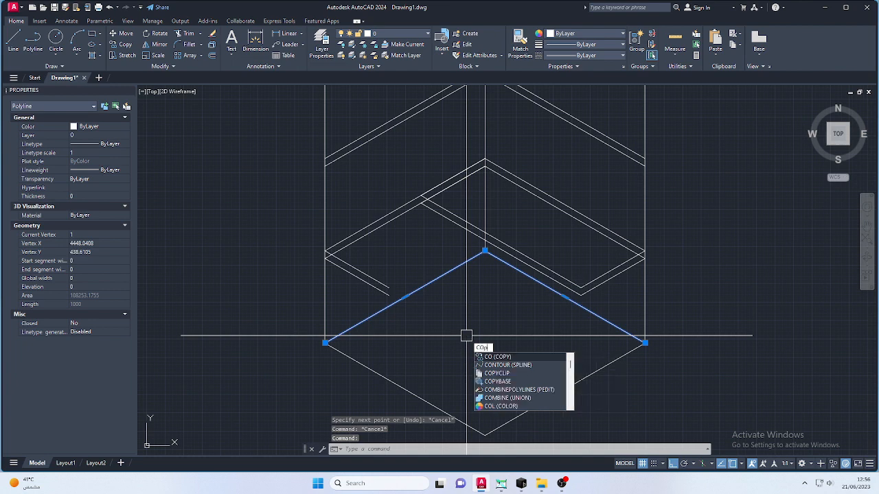
pyautogui.press('Return')
pyautogui.click(324, 342)
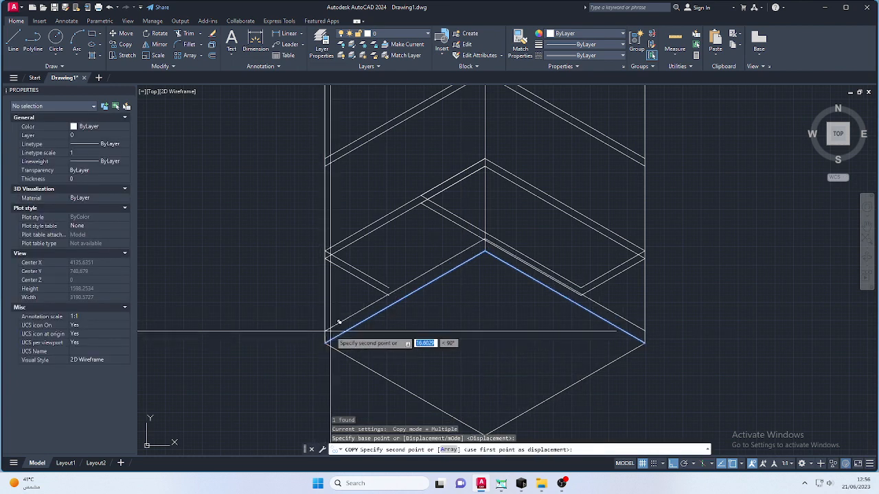
pyautogui.click(389, 294)
pyautogui.press('Return')
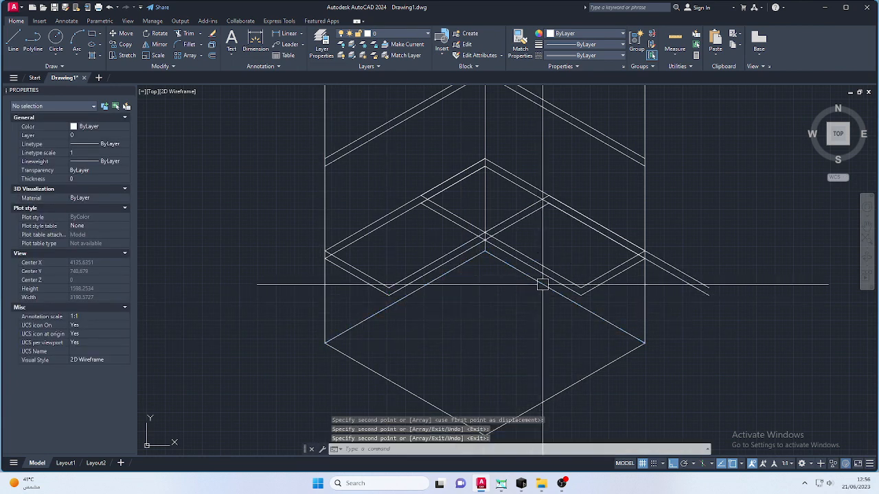
# Explode the two copied V-shaped polylines and remove their falling segments that extend beyond the right vertical edge.
pyautogui.click(532, 218)
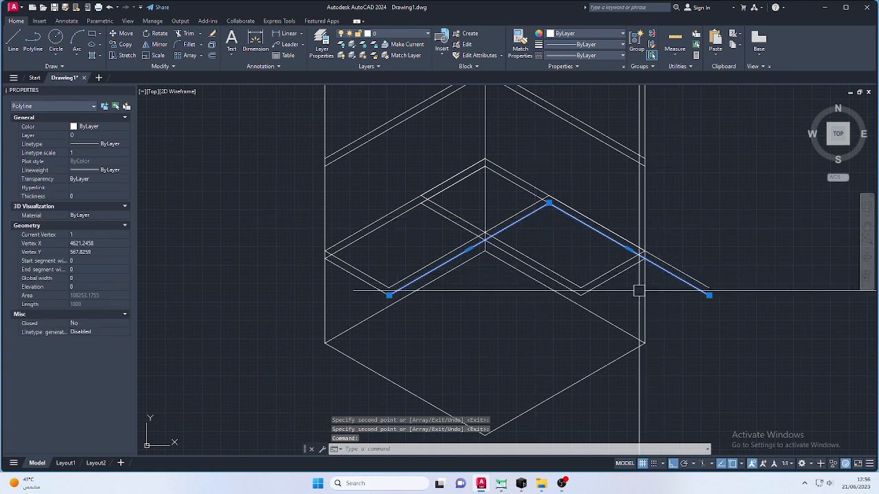
pyautogui.click(514, 212)
pyautogui.write('x')
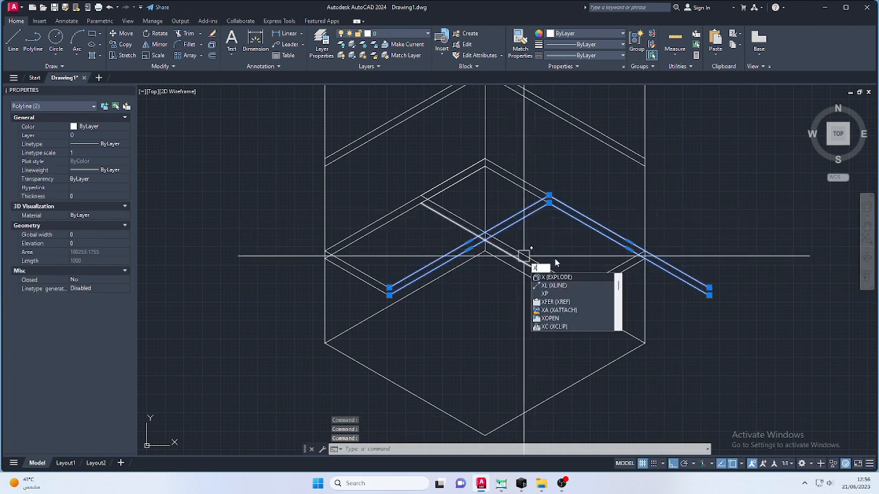
pyautogui.press('Return')
pyautogui.click(735, 298)
pyautogui.click(695, 269)
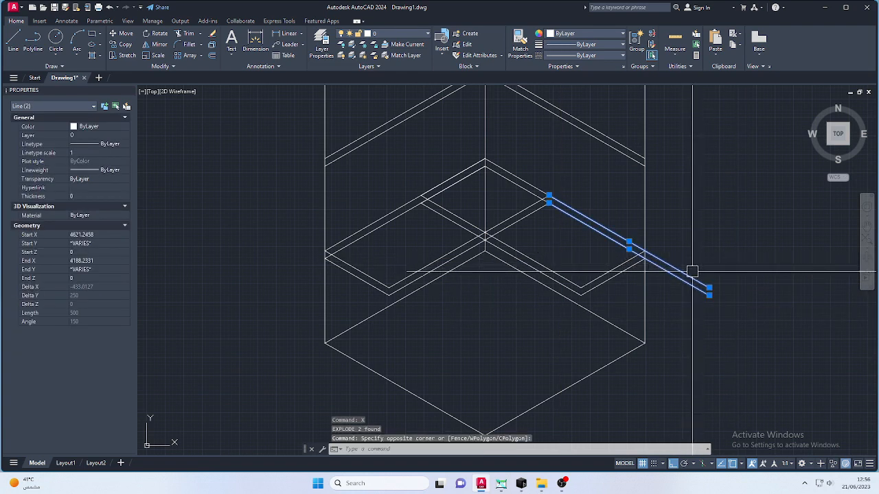
pyautogui.hotkey('ctrl', 'x')
# Trim the two copied rising lines where they run past the lowest shelf's inner corner towards its right arm.
pyautogui.scroll(3, 526, 257)
pyautogui.write('t')
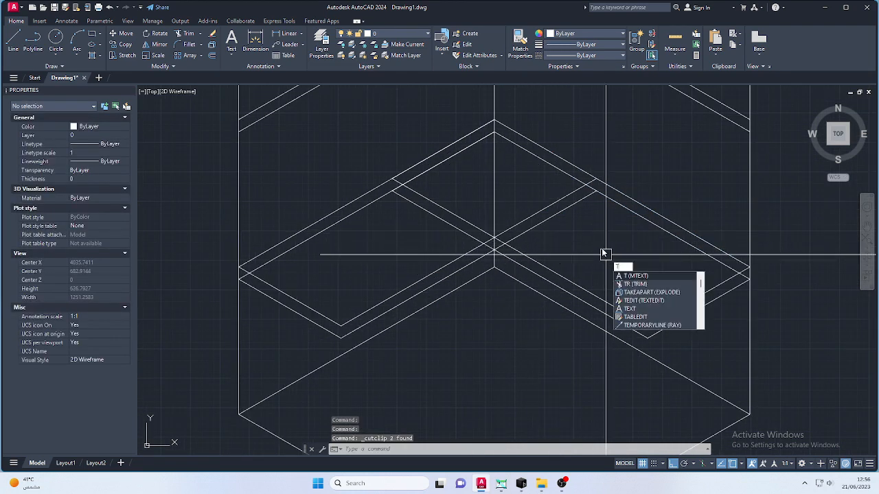
pyautogui.write('r')
pyautogui.press('Return')
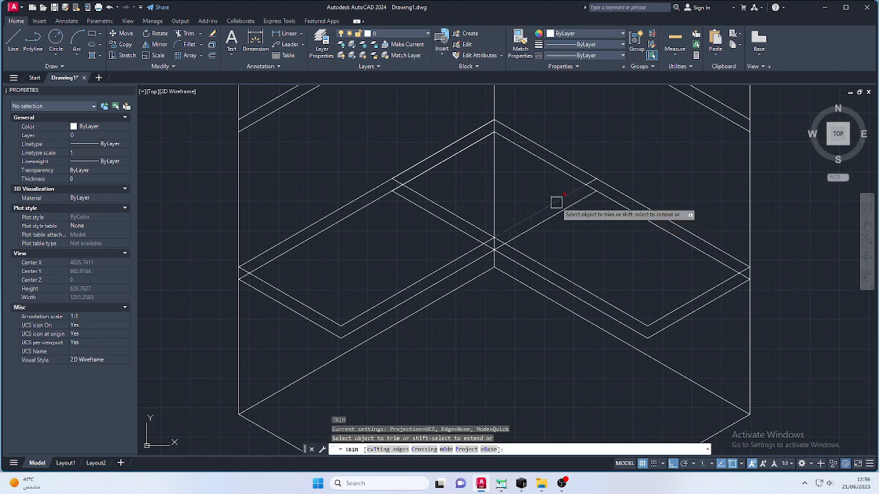
pyautogui.scroll(4, 597, 179)
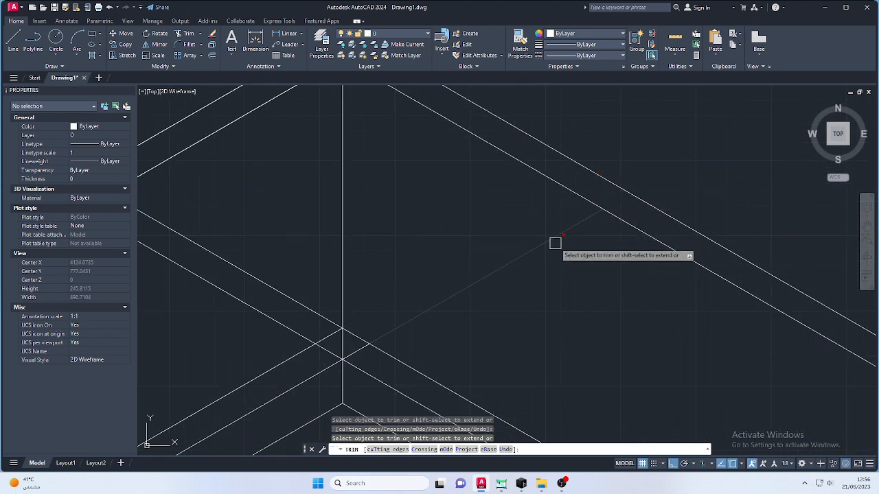
pyautogui.scroll(-4, 554, 243)
pyautogui.scroll(2, 545, 233)
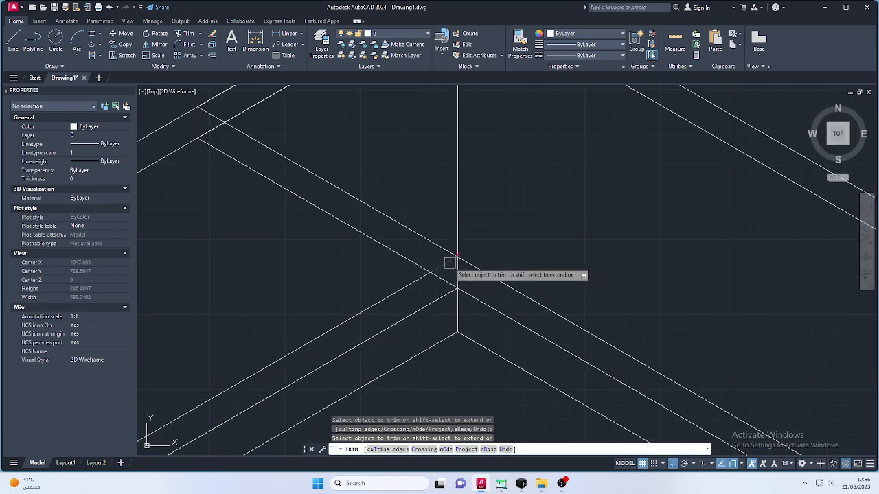
# Undo the last trim, then trim the falling inner lines and leftover stubs beyond the lowest shelf's inner corner.
pyautogui.scroll(-2, 484, 216)
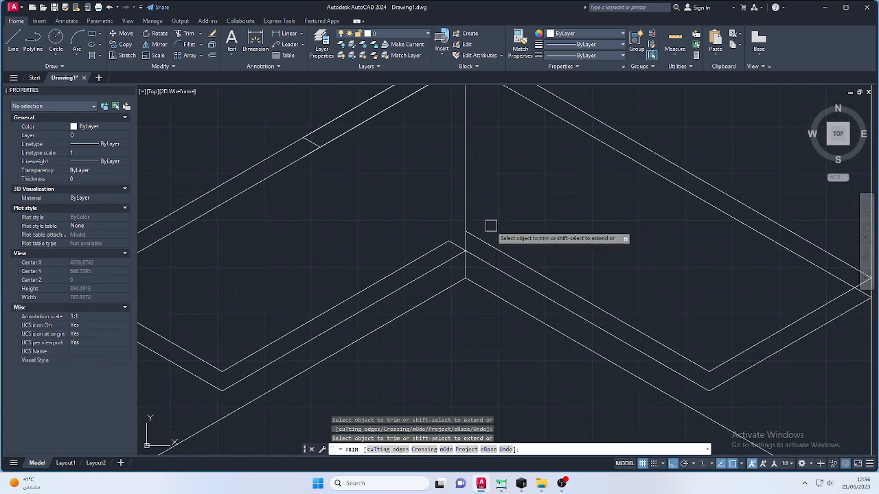
pyautogui.hotkey('ctrl', 'z')
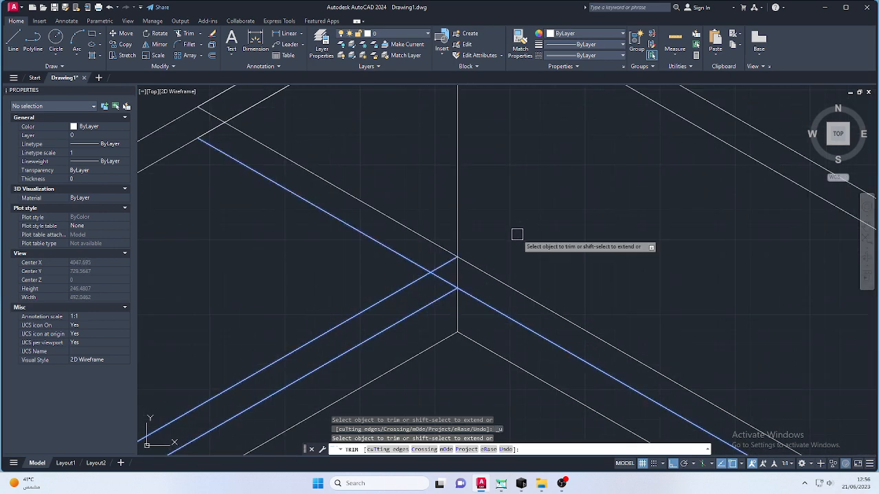
pyautogui.moveTo(390, 256); pyautogui.dragTo(394, 243)
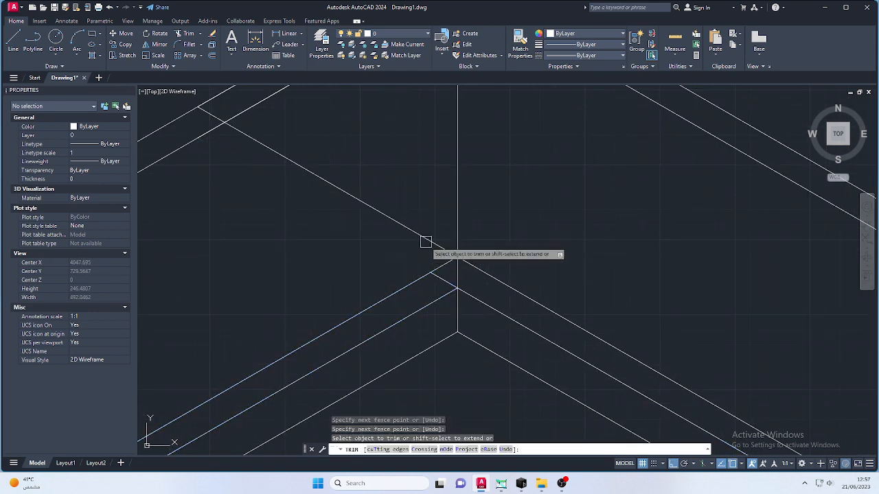
pyautogui.scroll(-2, 447, 244)
pyautogui.scroll(2, 317, 181)
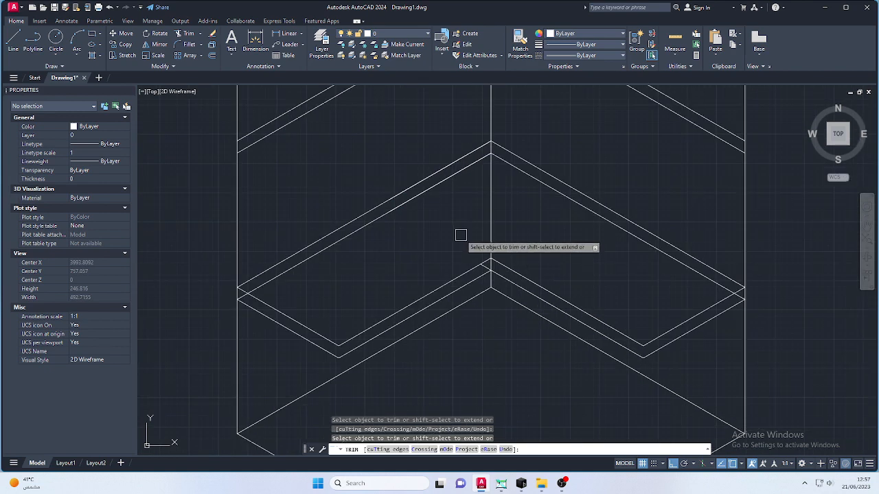
pyautogui.scroll(2, 489, 312)
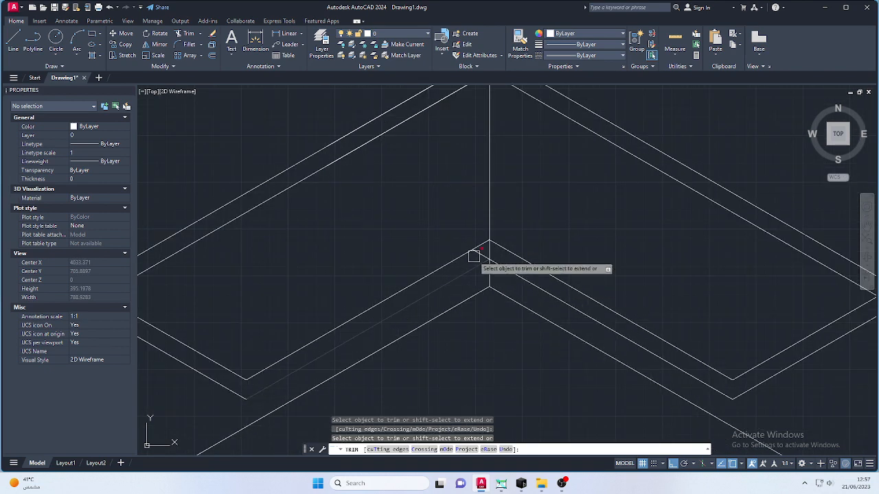
pyautogui.scroll(4, 474, 256)
pyautogui.scroll(-6, 481, 255)
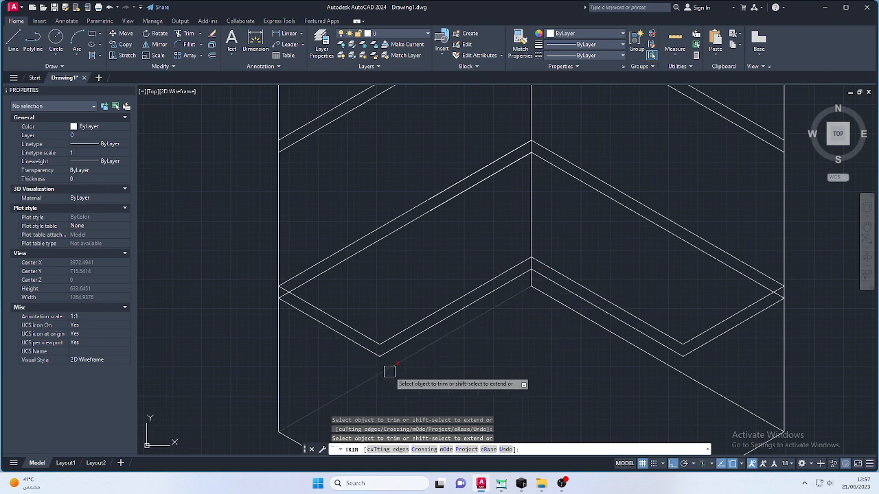
# Draw a short vertical line joining the upper and lower front corners of the lowest shelf's left arm.
pyautogui.press('Escape')
pyautogui.write('l')
pyautogui.press('Return')
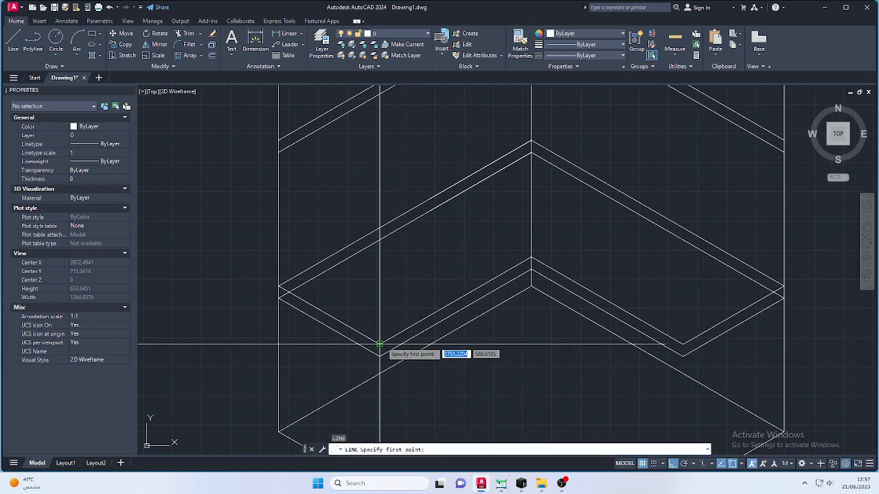
pyautogui.click(385, 362)
pyautogui.click(379, 357)
pyautogui.scroll(-2, 485, 355)
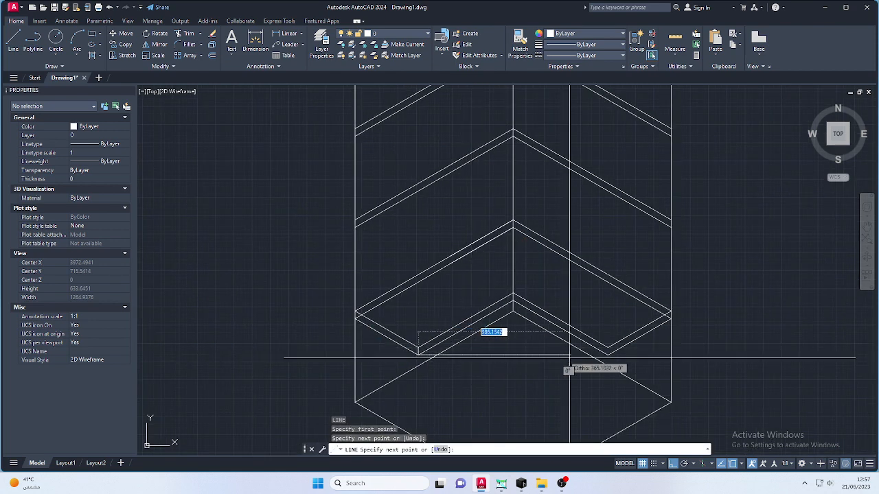
pyautogui.press('Return')
# Draw a short vertical line joining the upper and lower front corners of the lowest shelf's right arm.
pyautogui.press('Return')
pyautogui.click(607, 366)
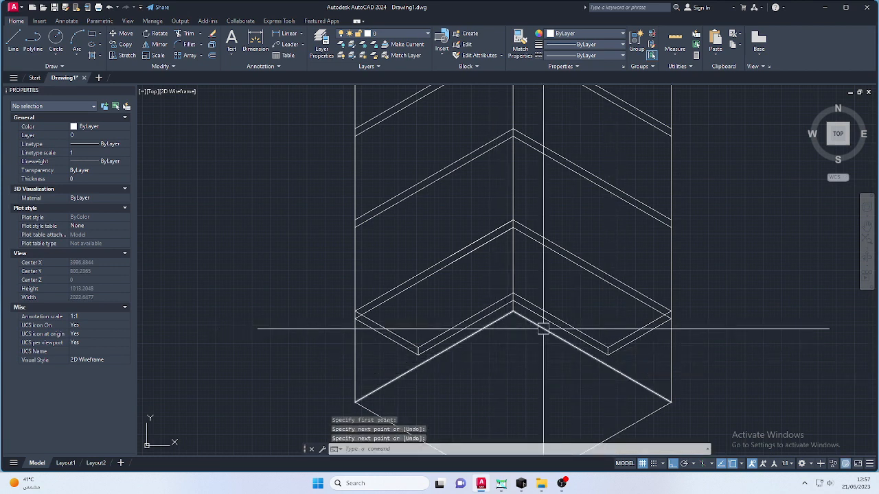
pyautogui.scroll(1, 543, 329)
pyautogui.press('Escape')
pyautogui.press('Escape')
pyautogui.press('Escape')
pyautogui.scroll(-1, 543, 259)
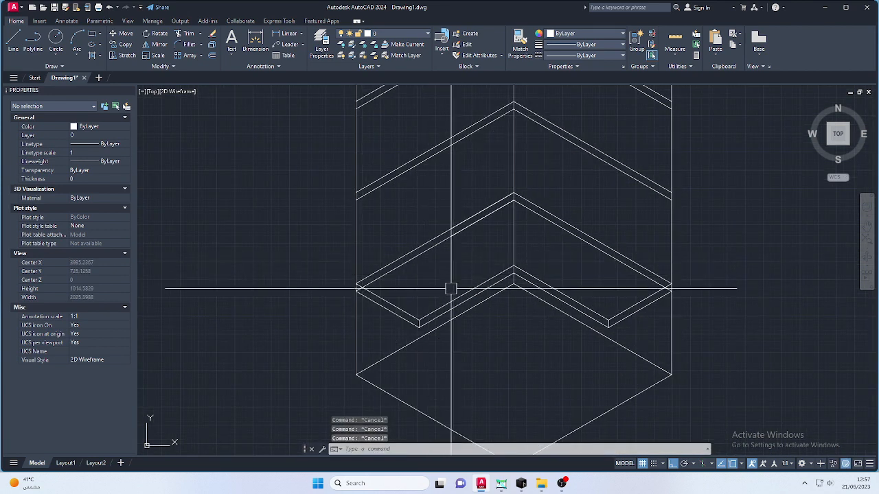
# Copy the lowest shelf's ten front edge lines from their upper left end to the matching left end points of the middle and upper shelves.
pyautogui.click(443, 310)
pyautogui.click(435, 308)
pyautogui.click(410, 298)
pyautogui.click(434, 354)
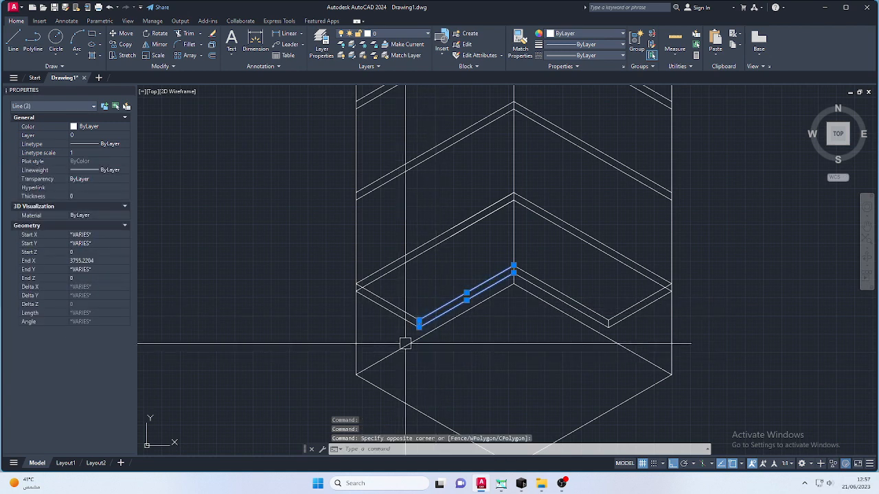
pyautogui.click(385, 309)
pyautogui.click(387, 302)
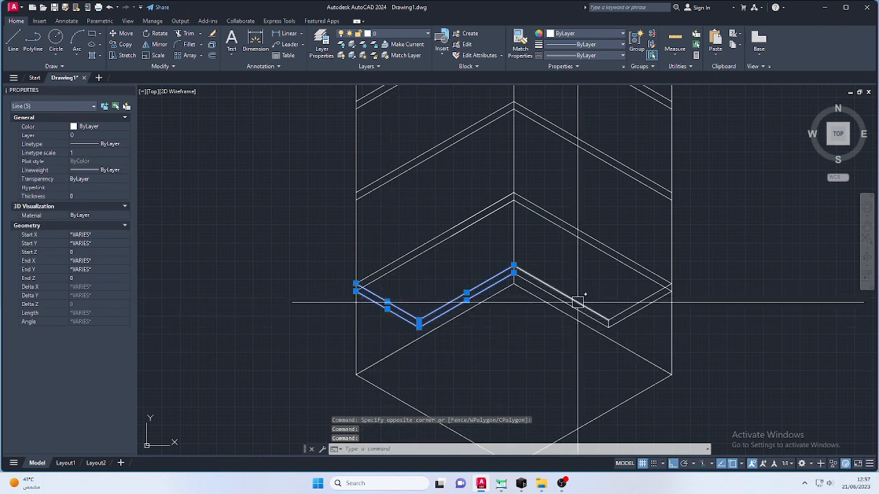
pyautogui.click(577, 302)
pyautogui.click(557, 294)
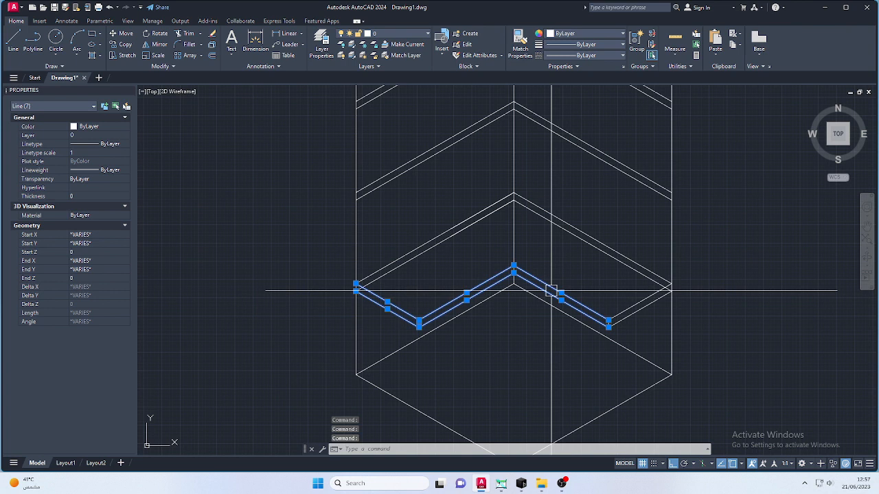
pyautogui.click(497, 245)
pyautogui.click(535, 326)
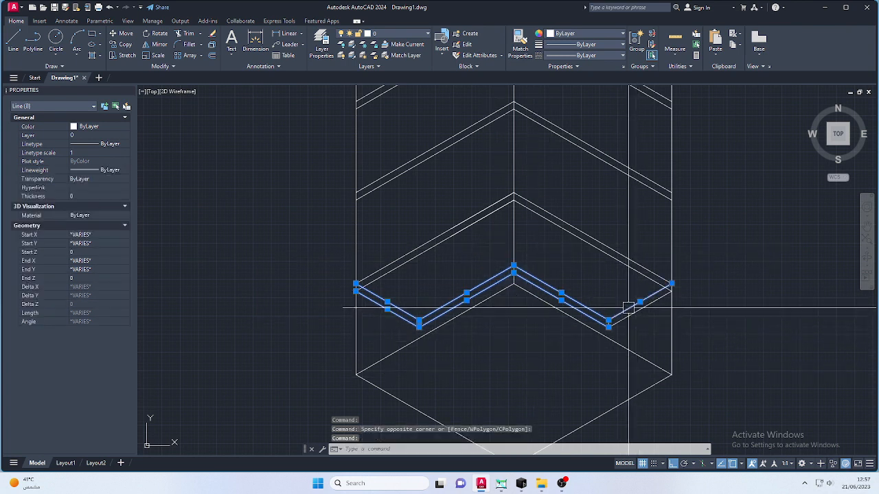
pyautogui.click(614, 333)
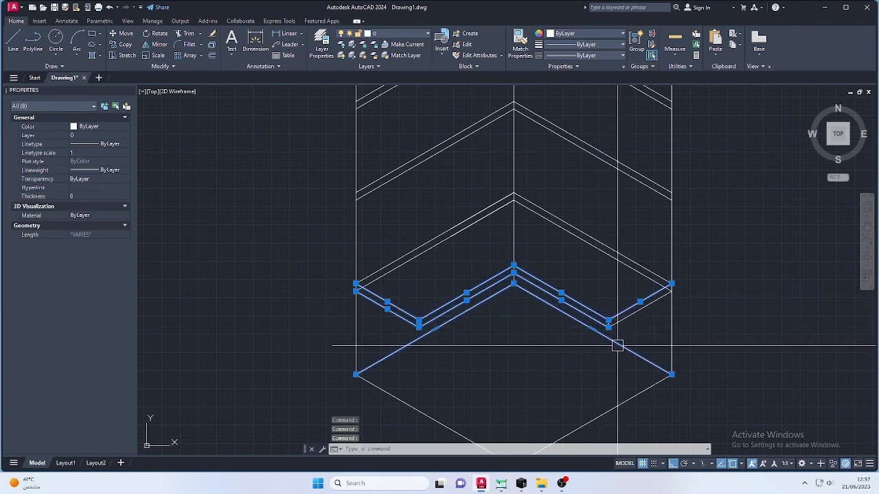
pyautogui.keyDown('shift'); pyautogui.click(619, 344); pyautogui.keyUp('shift')
pyautogui.click(596, 291)
pyautogui.click(639, 332)
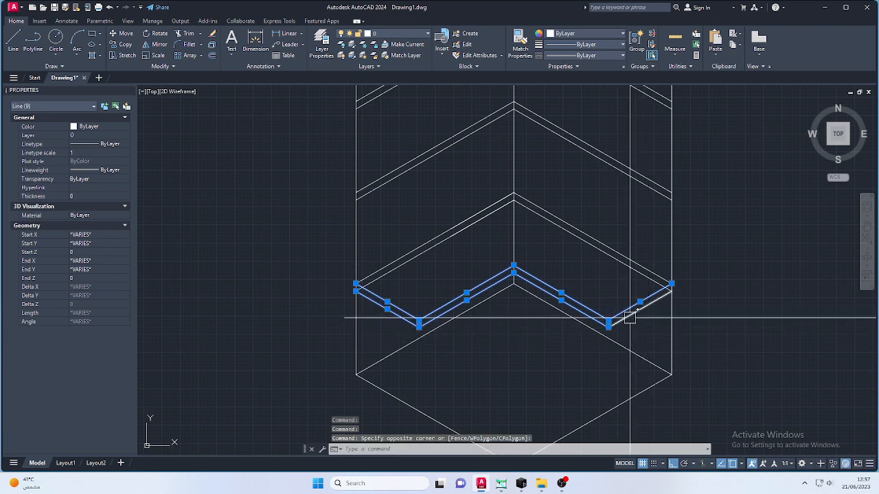
pyautogui.click(630, 316)
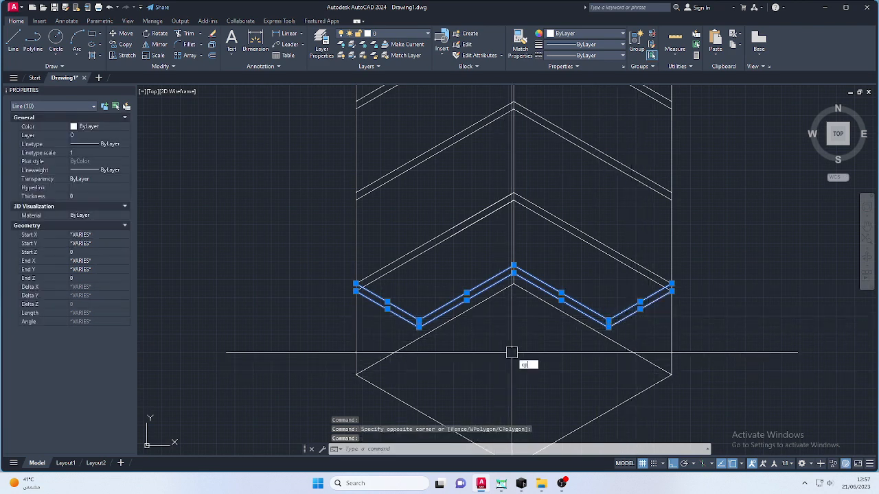
pyautogui.press('Return')
pyautogui.click(355, 284)
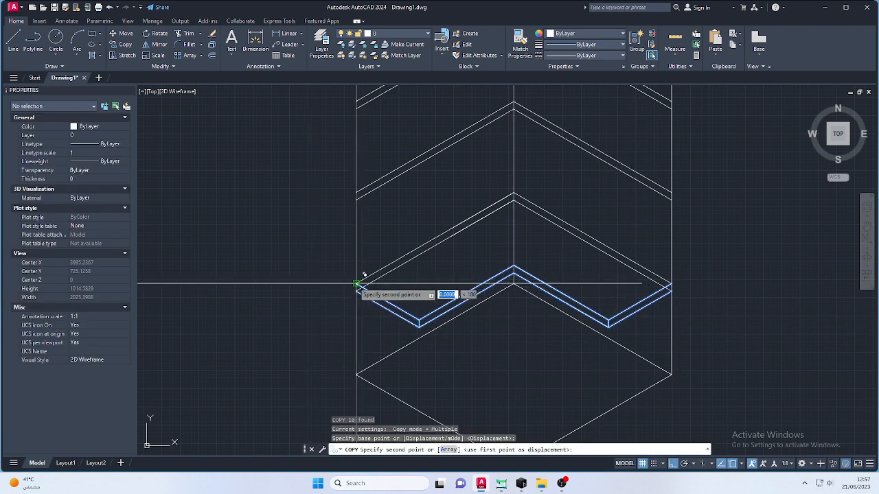
pyautogui.click(357, 194)
pyautogui.scroll(-2, 358, 206)
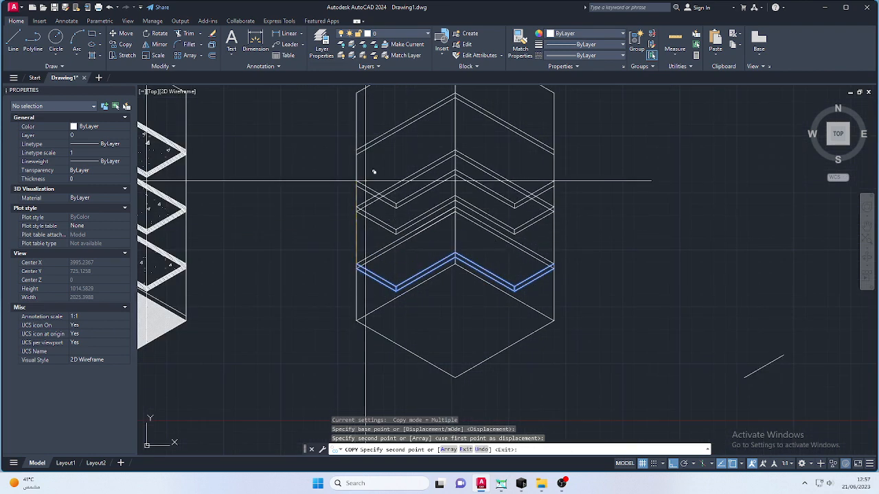
pyautogui.click(356, 150)
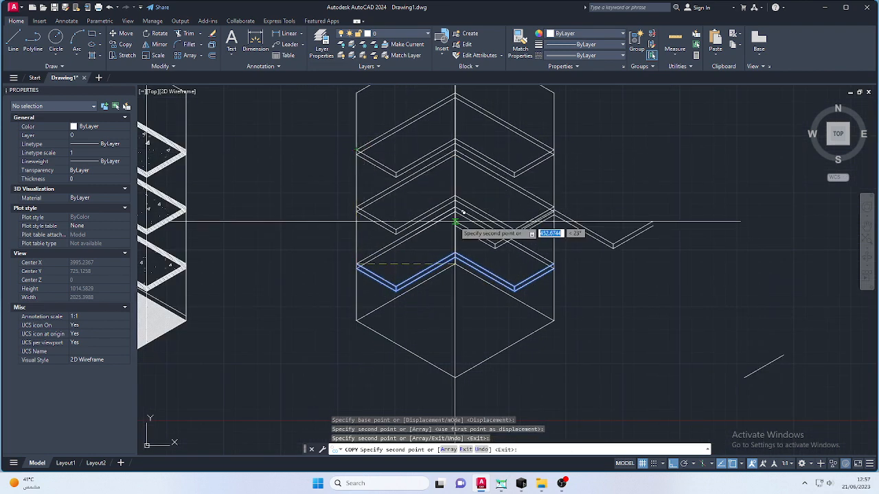
pyautogui.scroll(-2, 457, 233)
pyautogui.press('Escape')
pyautogui.scroll(2, 503, 200)
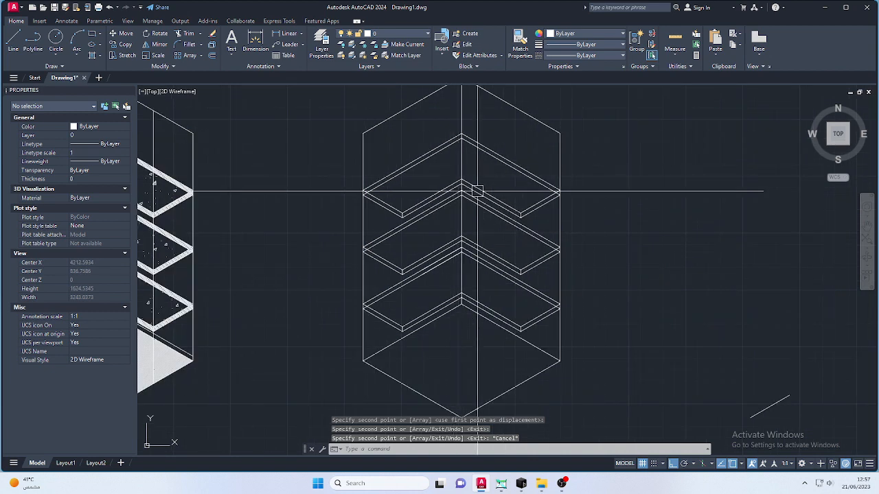
# Try to trim the central vertical line below the upper shelf's inner corner, and undo that trim.
pyautogui.write('tr')
pyautogui.press('Return')
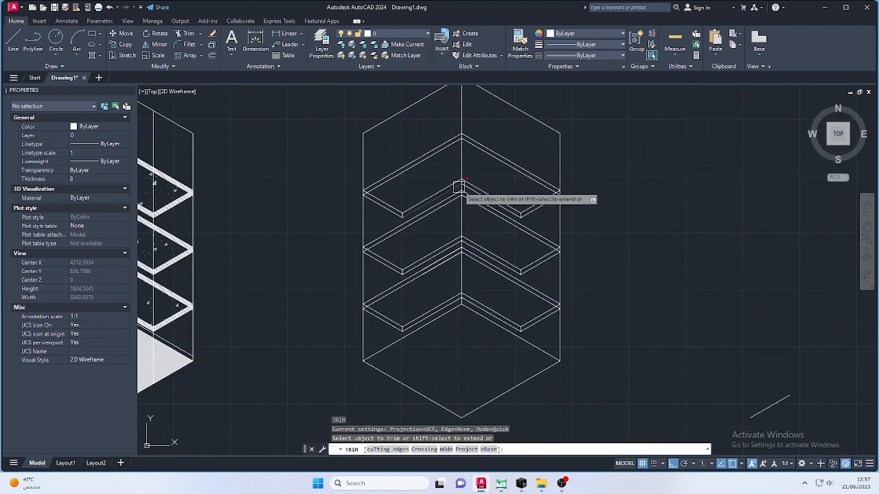
pyautogui.scroll(2, 456, 195)
pyautogui.scroll(2, 447, 196)
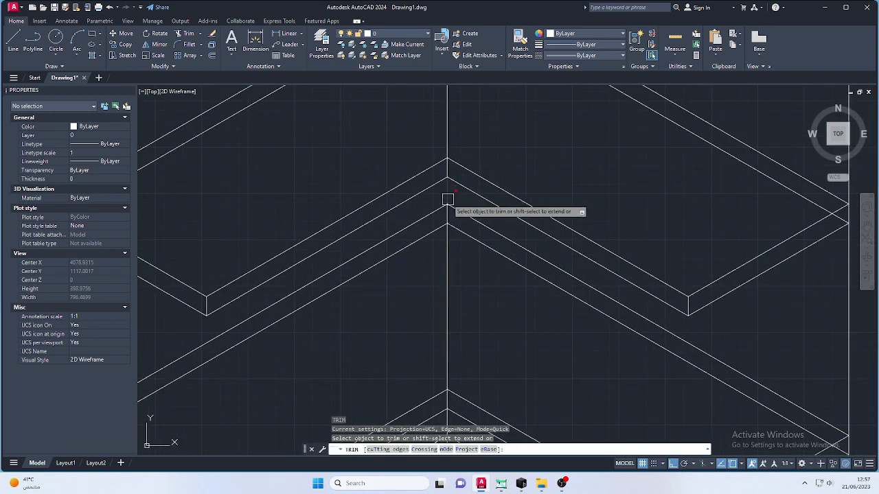
pyautogui.scroll(-1, 457, 234)
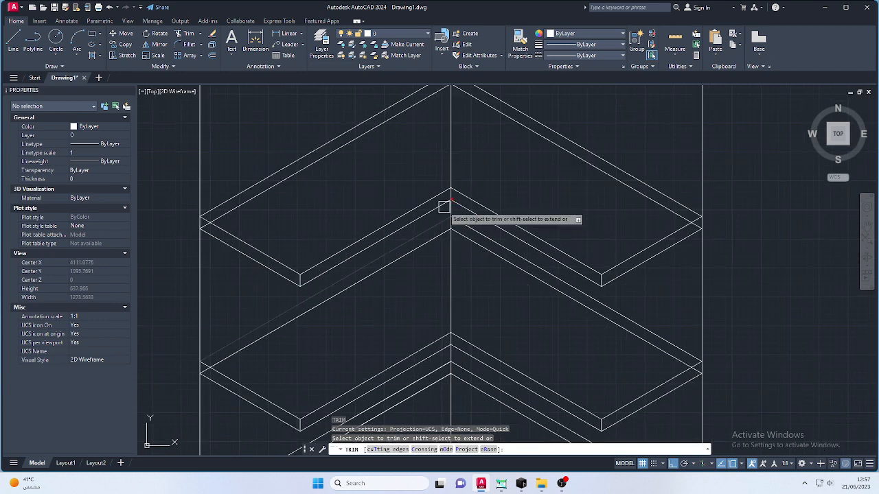
pyautogui.scroll(1, 446, 206)
pyautogui.click(453, 214)
pyautogui.scroll(-3, 469, 263)
pyautogui.scroll(-2, 479, 258)
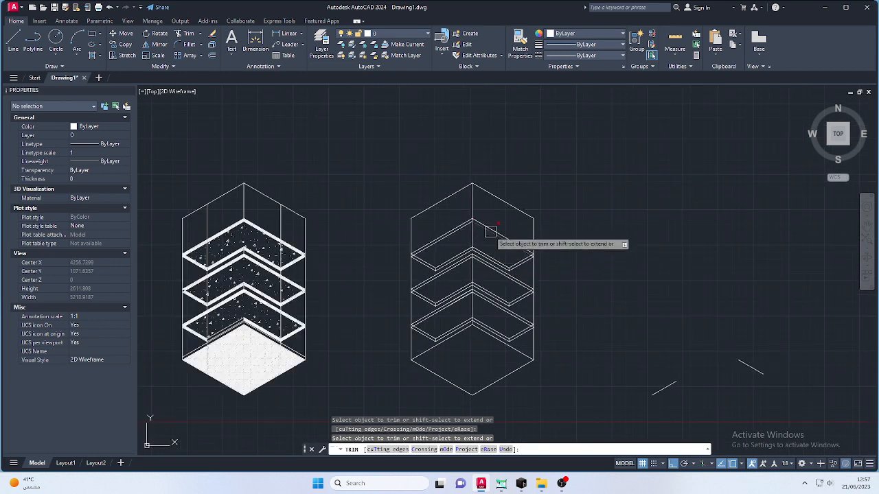
pyautogui.hotkey('ctrl', 'z')
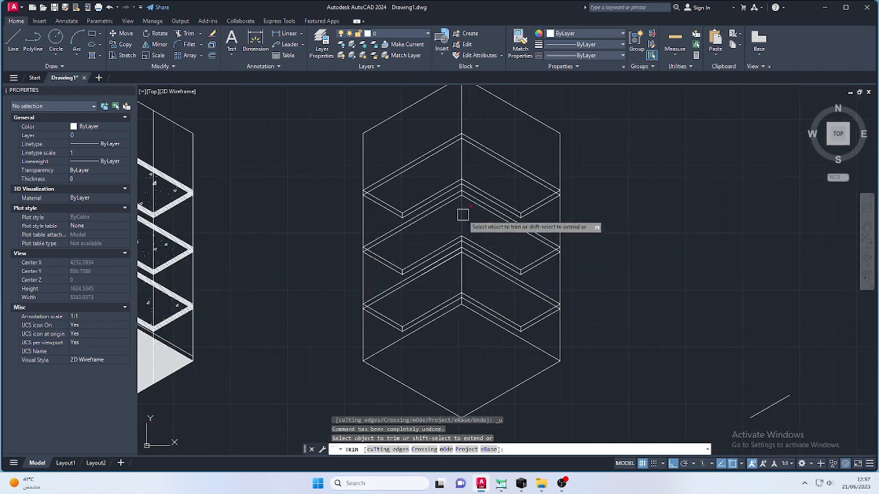
# Trim the central vertical line's segments above the upper shelf and across the gaps between the shelves and the floor.
pyautogui.scroll(5, 463, 215)
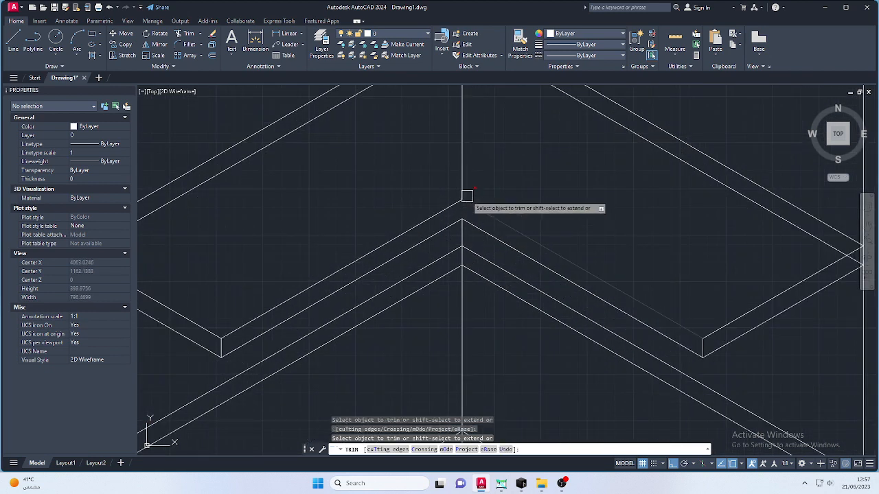
pyautogui.scroll(-5, 460, 171)
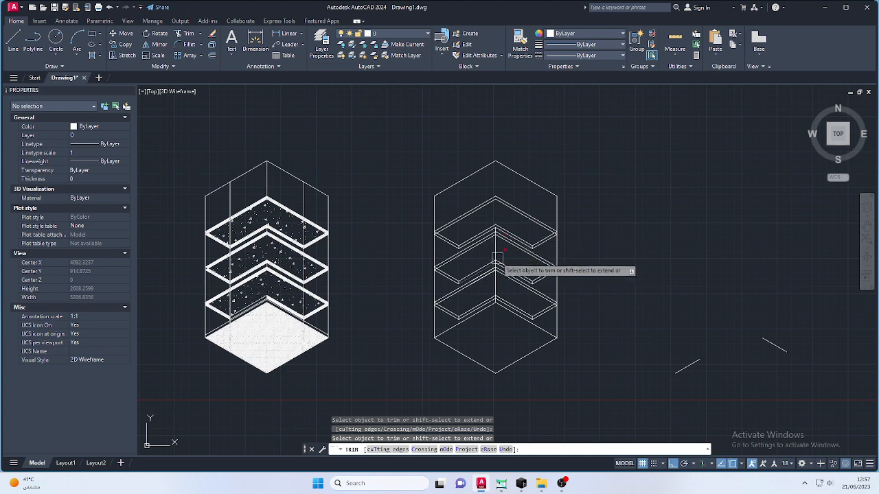
pyautogui.scroll(2, 497, 258)
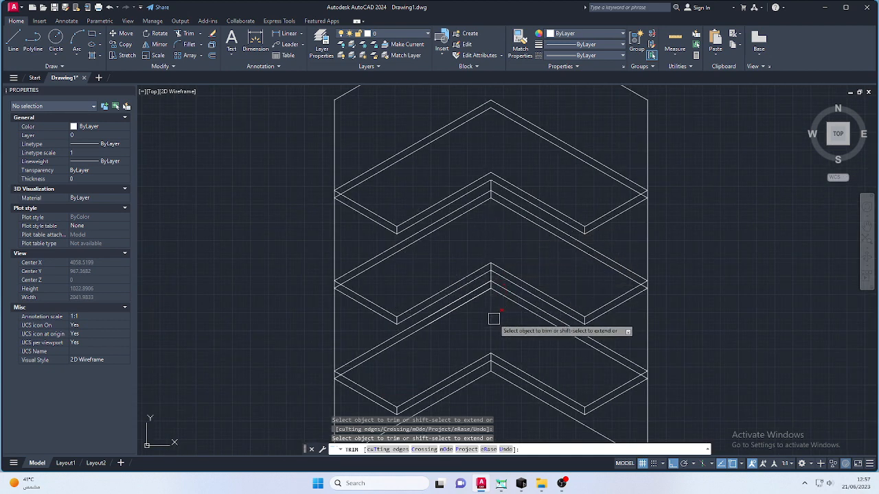
pyautogui.scroll(-2, 504, 295)
pyautogui.scroll(1, 512, 291)
pyautogui.scroll(-1, 505, 316)
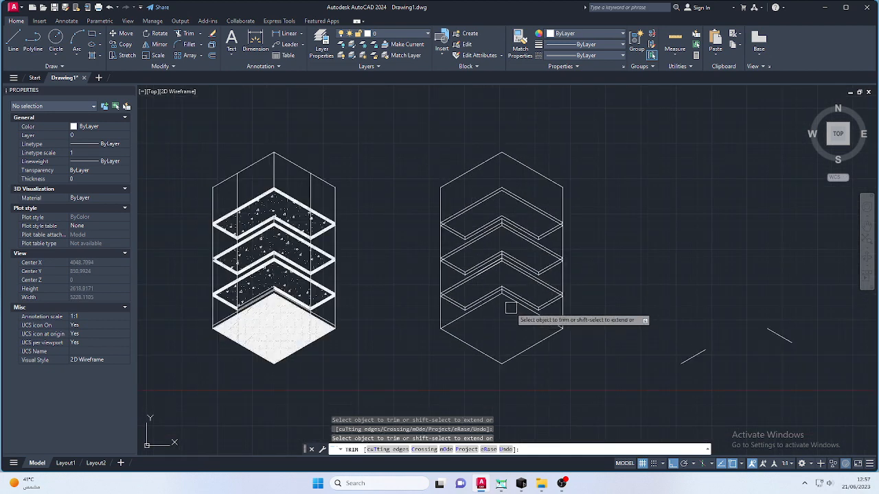
pyautogui.scroll(1, 518, 191)
pyautogui.press('Escape')
pyautogui.press('Escape')
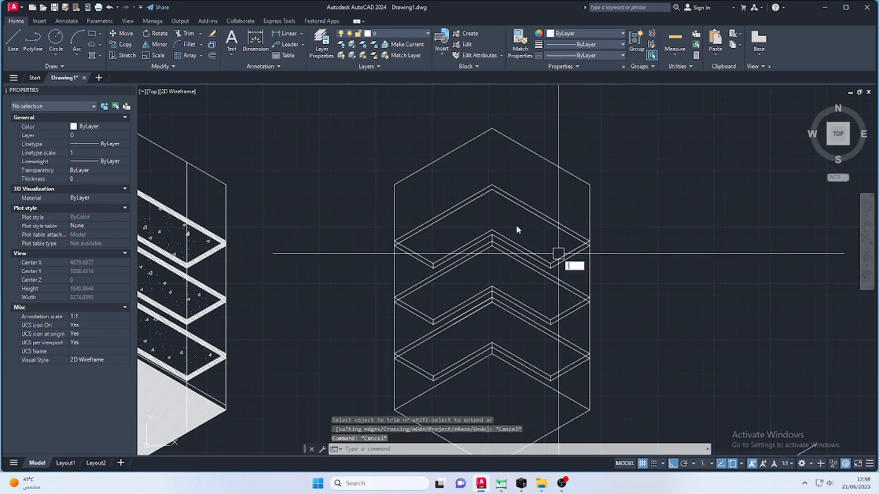
# Draw a vertical line from the upper shelf's back corner up to the top apex of the outline.
pyautogui.write('L')
pyautogui.press('Return')
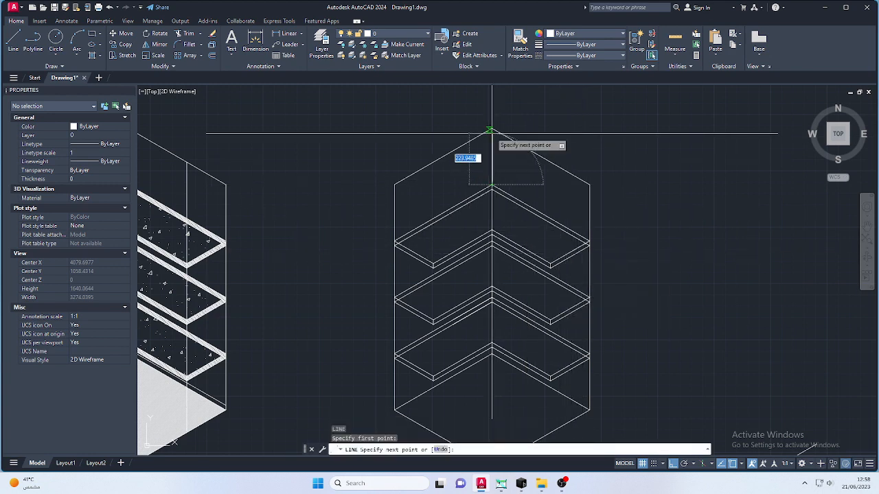
pyautogui.click(491, 128)
pyautogui.press('Return')
pyautogui.scroll(-2, 570, 252)
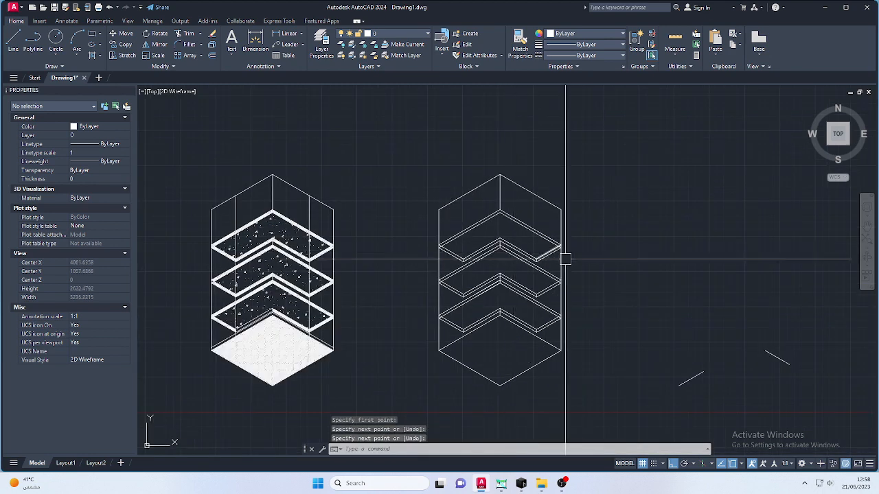
# Hatch the rhombus-shaped floor with the ANSI32 pattern at scale 0.7.
pyautogui.scroll(2, 514, 329)
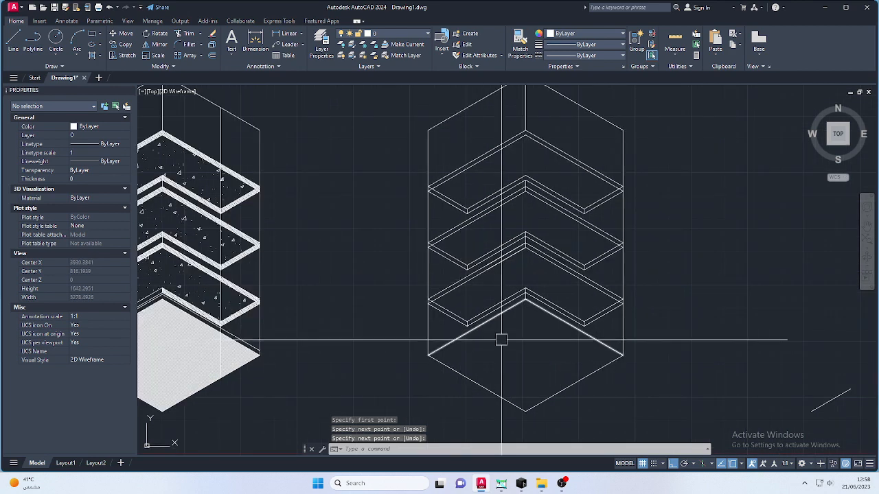
pyautogui.scroll(-2, 502, 337)
pyautogui.press('Escape')
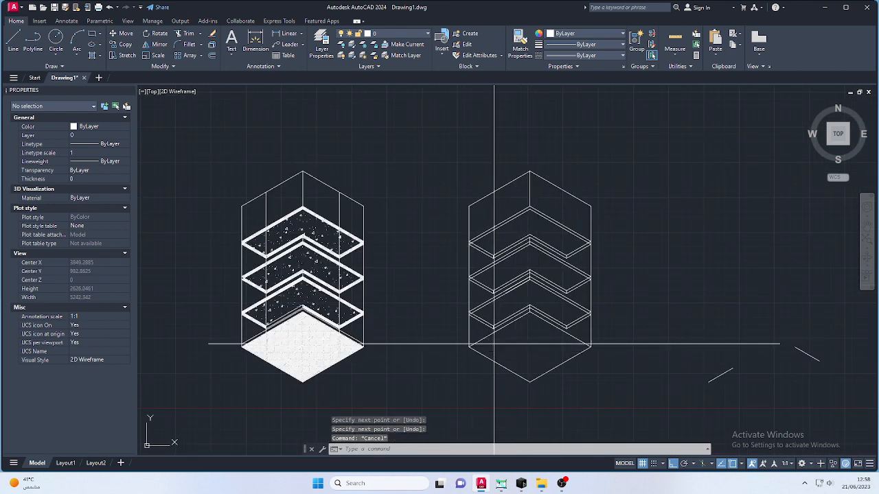
pyautogui.write('h')
pyautogui.press('Return')
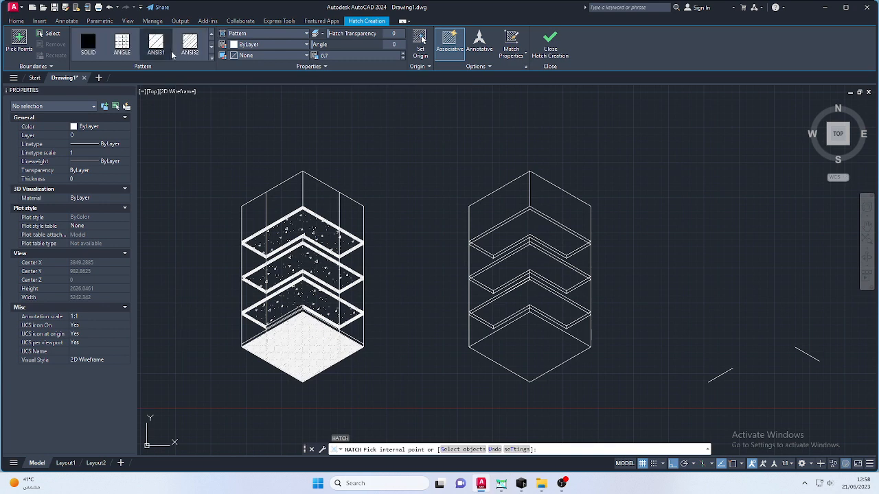
pyautogui.click(573, 354)
pyautogui.scroll(2, 590, 347)
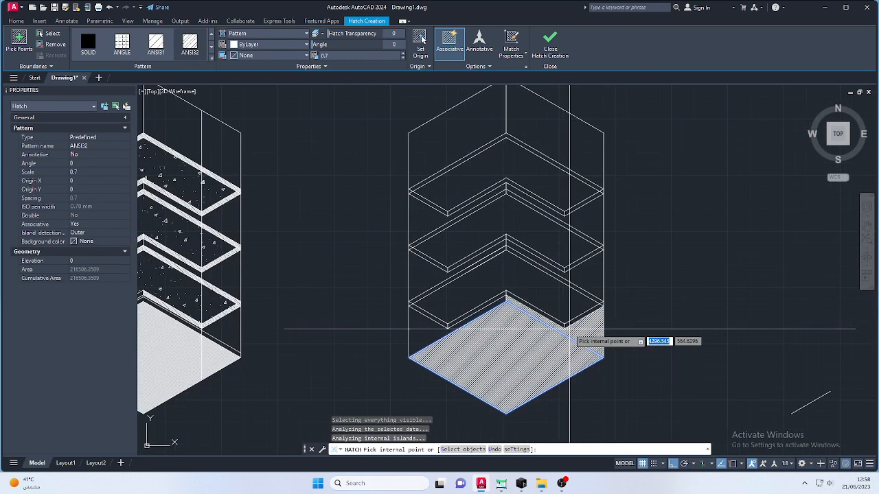
pyautogui.press('Escape')
pyautogui.press('Escape')
pyautogui.press('Escape')
pyautogui.press('Escape')
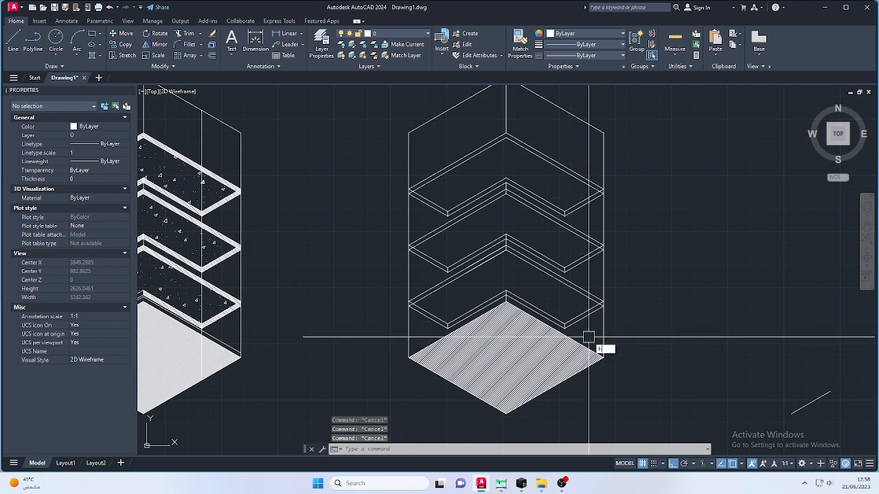
# Hatch the top faces of all three shelves with the AR-CONC pattern at scale 0.7.
pyautogui.write('h')
pyautogui.press('Return')
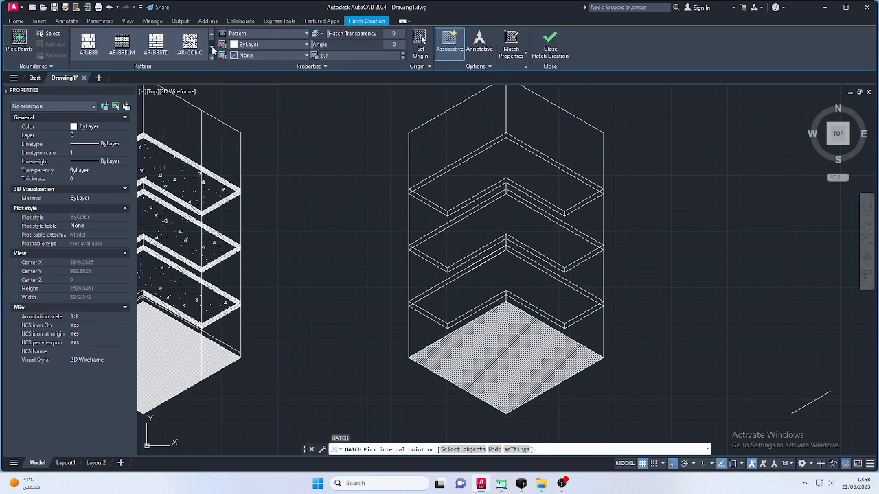
pyautogui.click(515, 285)
pyautogui.click(525, 245)
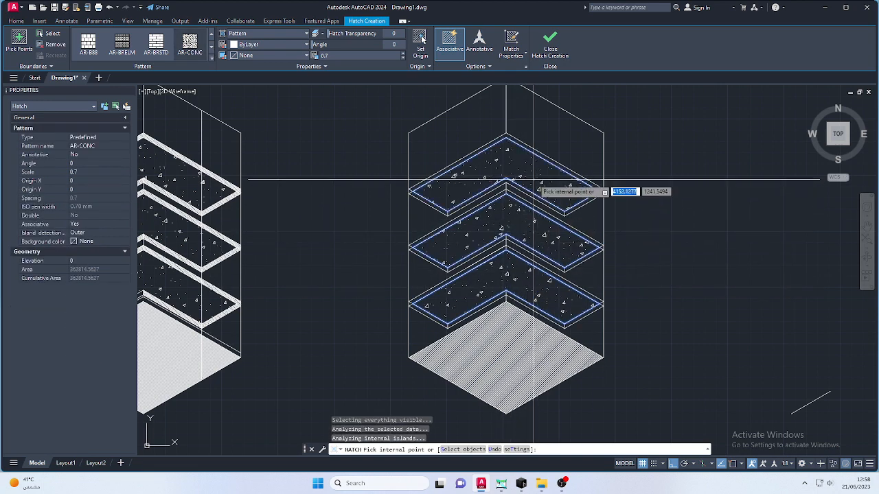
pyautogui.press('Escape')
pyautogui.press('Escape')
pyautogui.press('Escape')
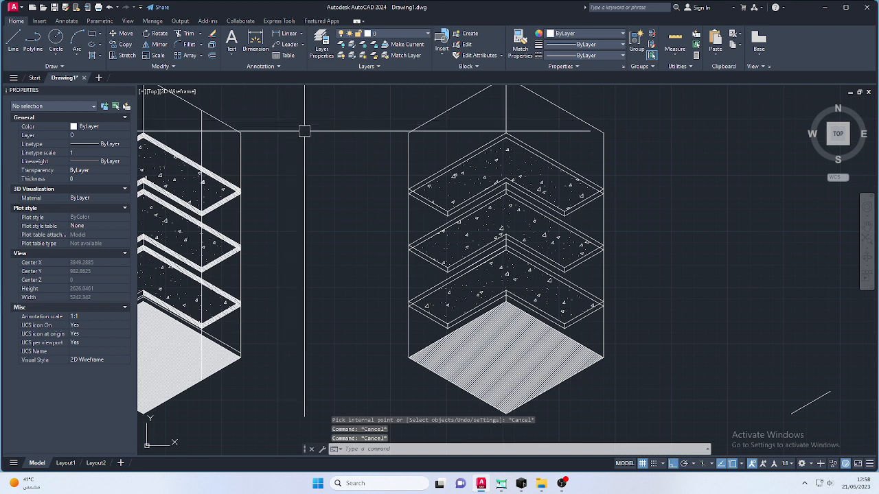
# Hatch the four front edge faces of the middle shelf with the BRASS pattern at scale 0.7.
pyautogui.write('h')
pyautogui.press('Return')
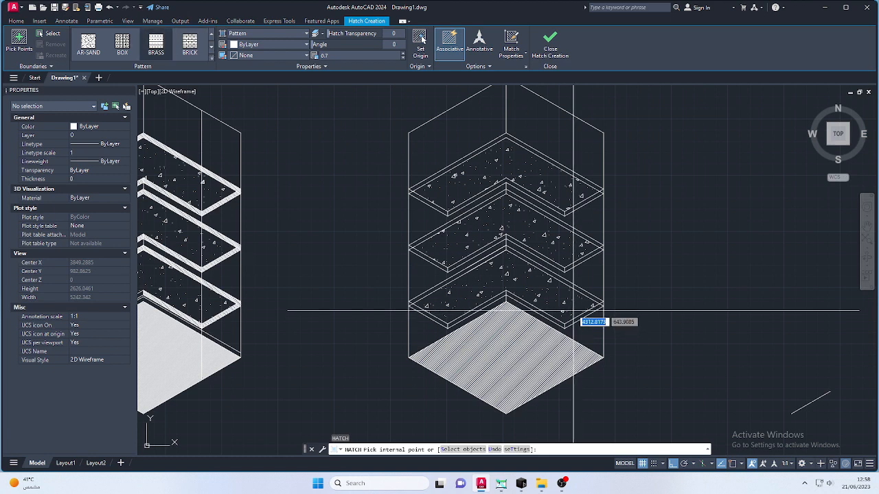
pyautogui.scroll(3, 593, 311)
pyautogui.click(582, 263)
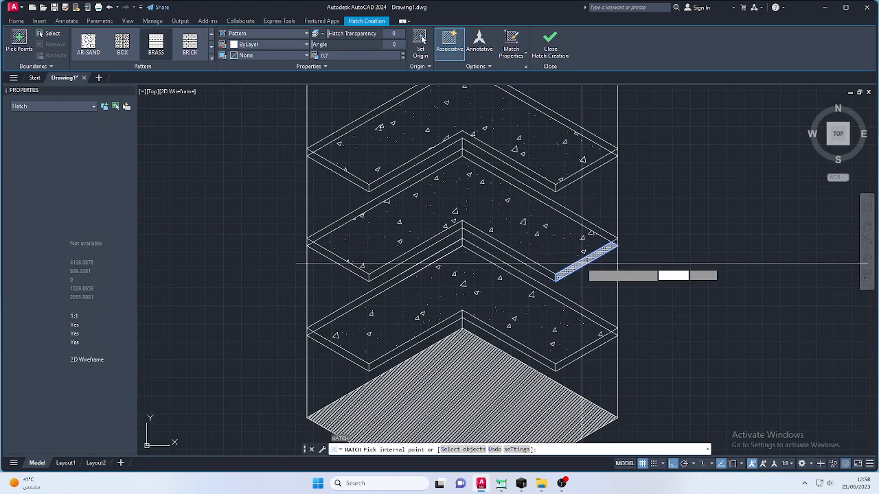
pyautogui.click(537, 268)
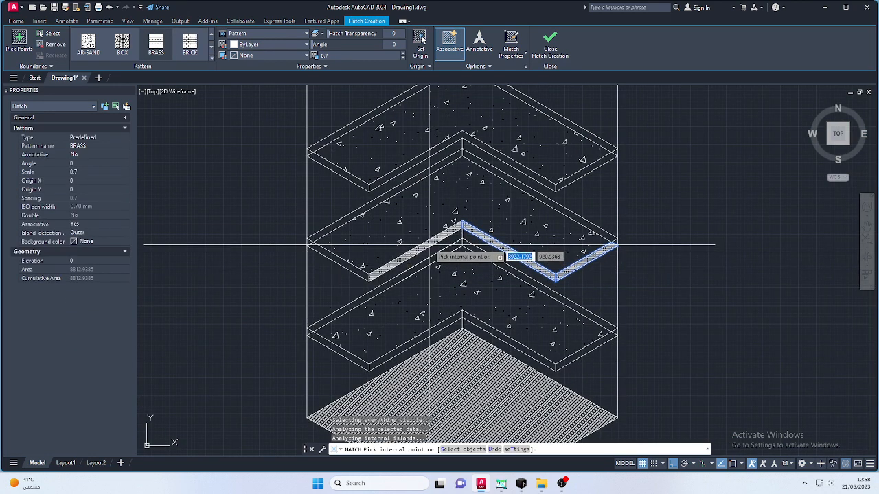
pyautogui.click(315, 247)
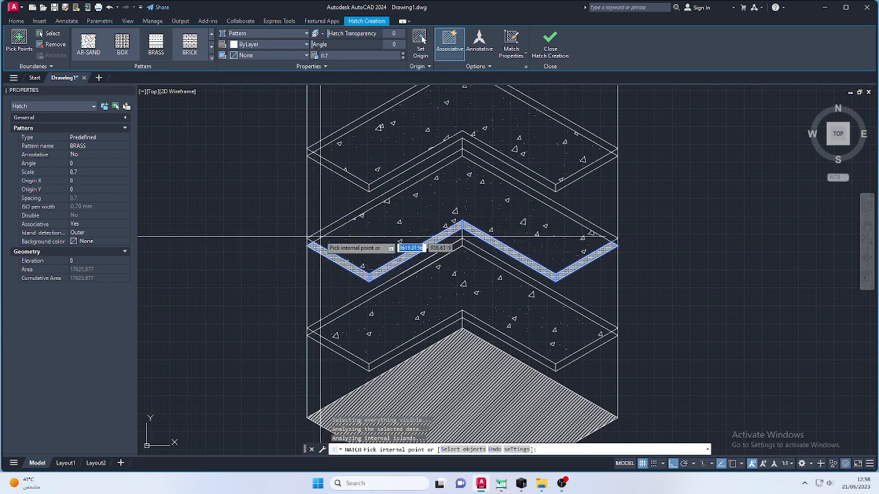
pyautogui.press('Escape')
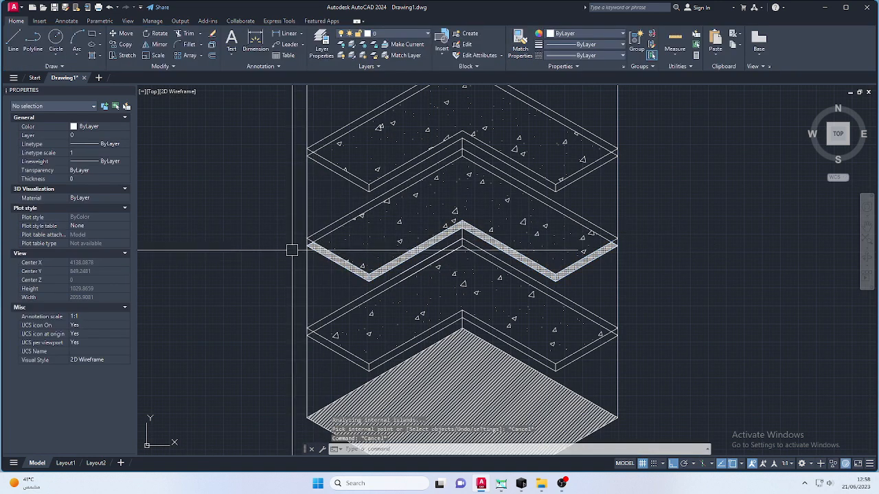
# Trim the crossing line stubs at the left and right ends of the middle shelf.
pyautogui.scroll(2, 292, 249)
pyautogui.press('Escape')
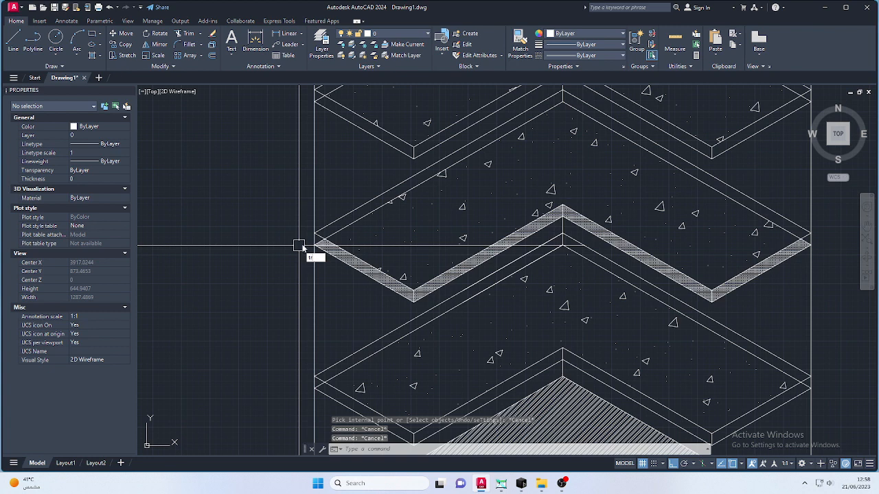
pyautogui.press('Return')
pyautogui.scroll(-1, 318, 237)
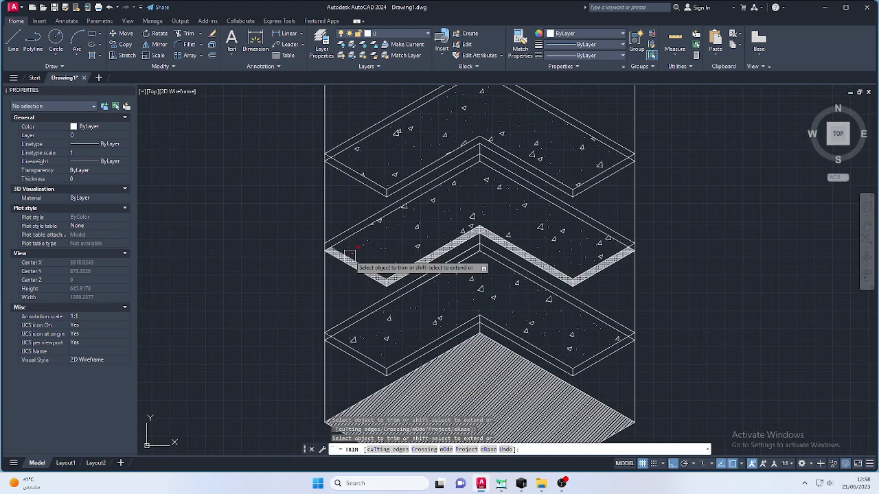
pyautogui.scroll(3, 642, 254)
pyautogui.click(643, 253)
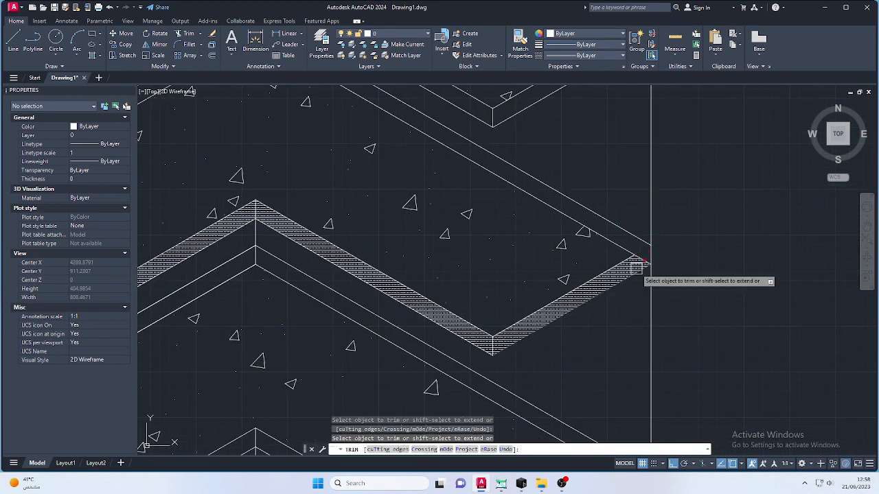
# Trim the crossing line stubs at the upper shelf's right and left ends, undoing and redoing the left cut.
pyautogui.scroll(-4, 613, 141)
pyautogui.scroll(2, 632, 185)
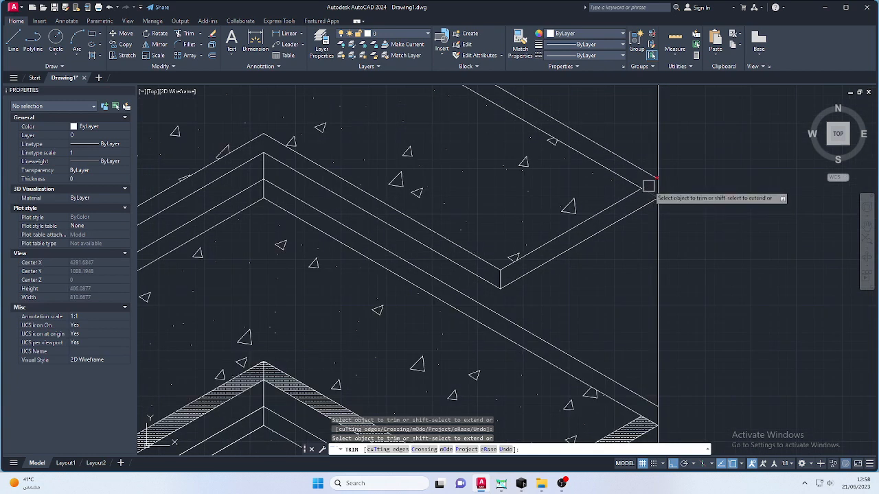
pyautogui.scroll(-4, 604, 199)
pyautogui.scroll(4, 473, 231)
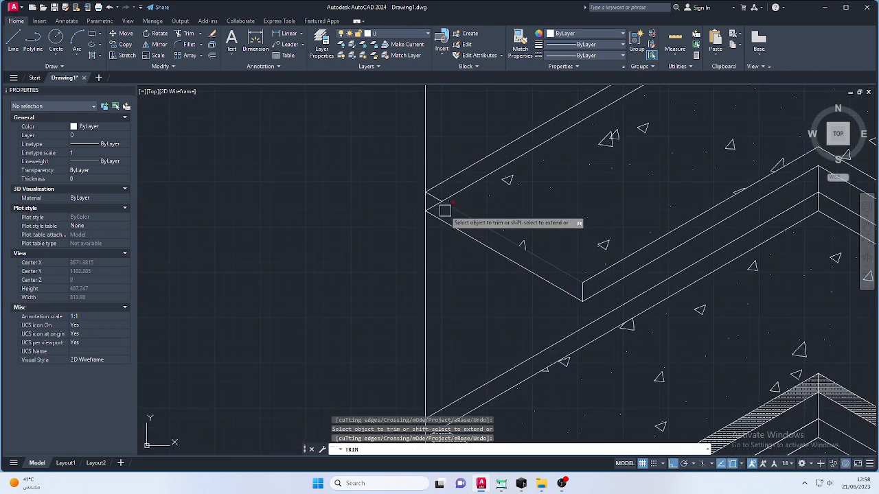
pyautogui.hotkey('ctrl', 'z')
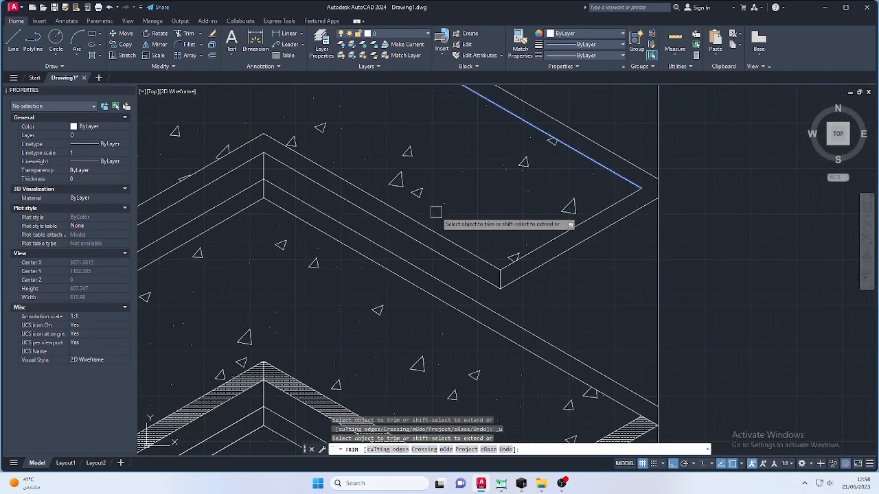
pyautogui.scroll(-3, 501, 196)
pyautogui.scroll(2, 307, 180)
pyautogui.scroll(2, 452, 219)
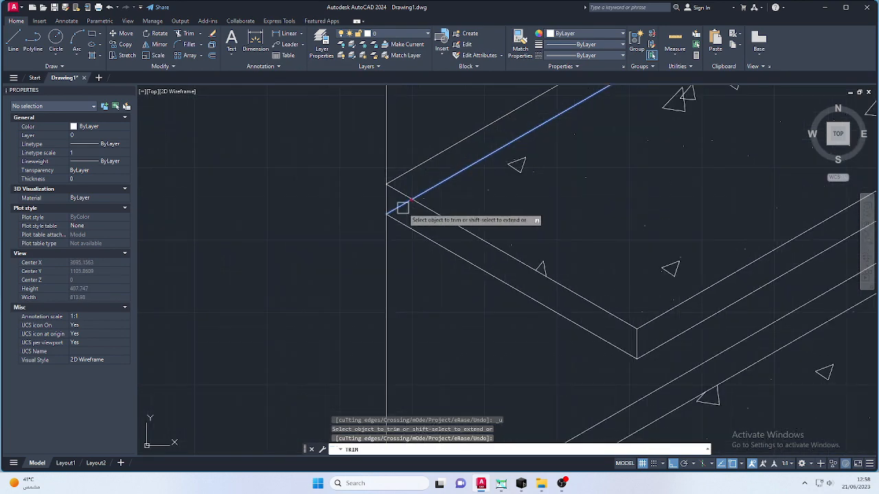
pyautogui.scroll(-3, 399, 199)
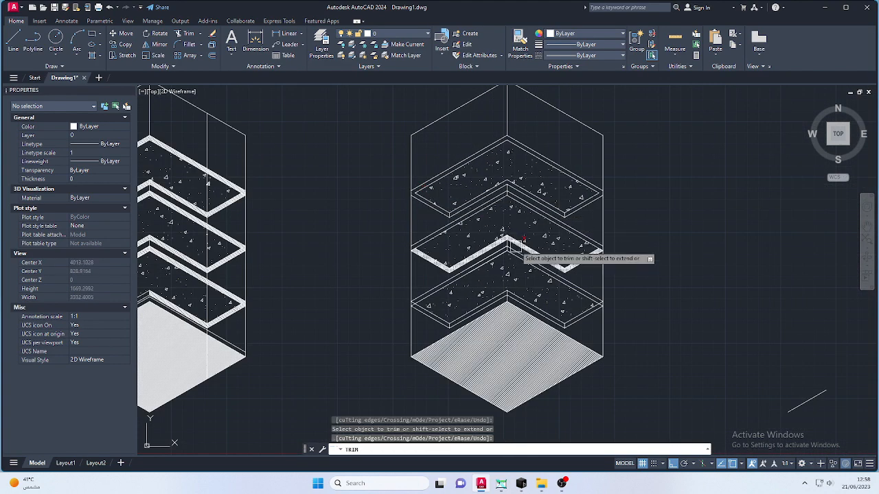
# Trim the crossing line stubs at the right end of the lowest shelf.
pyautogui.scroll(2, 594, 327)
pyautogui.scroll(4, 602, 302)
pyautogui.click(615, 259)
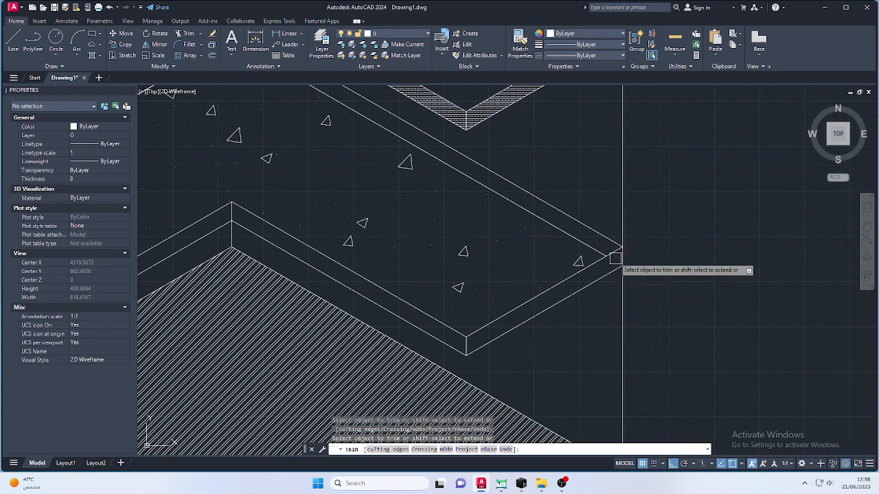
pyautogui.scroll(-3, 558, 320)
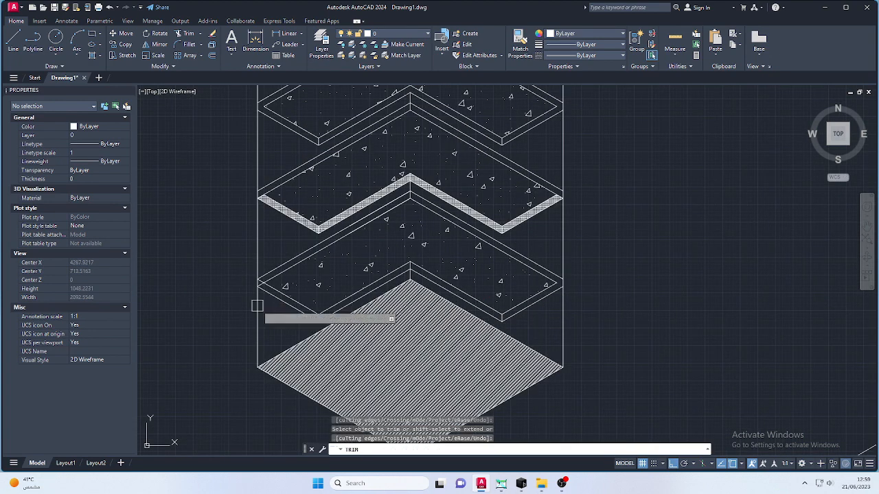
# Hatch the lowest shelf's back strips, left inner front face and outer end faces with the BRASS pattern at scale 0.7.
pyautogui.scroll(4, 284, 243)
pyautogui.scroll(-6, 282, 234)
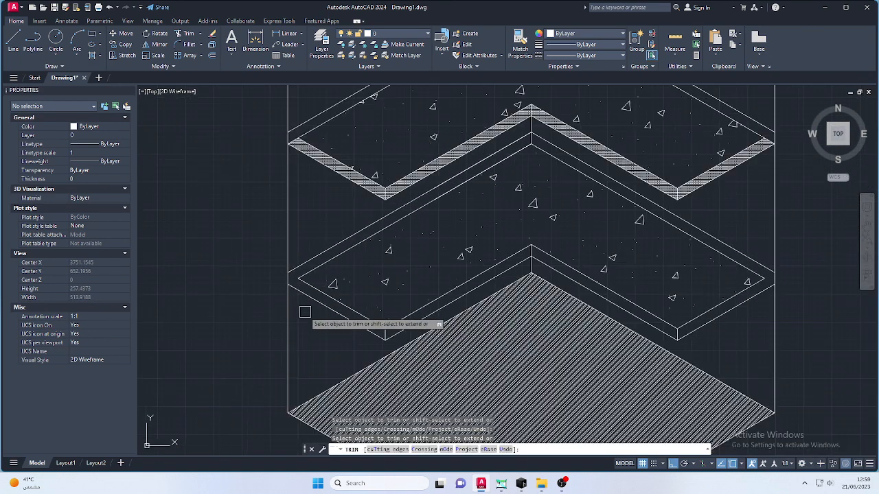
pyautogui.press('Escape')
pyautogui.press('Escape')
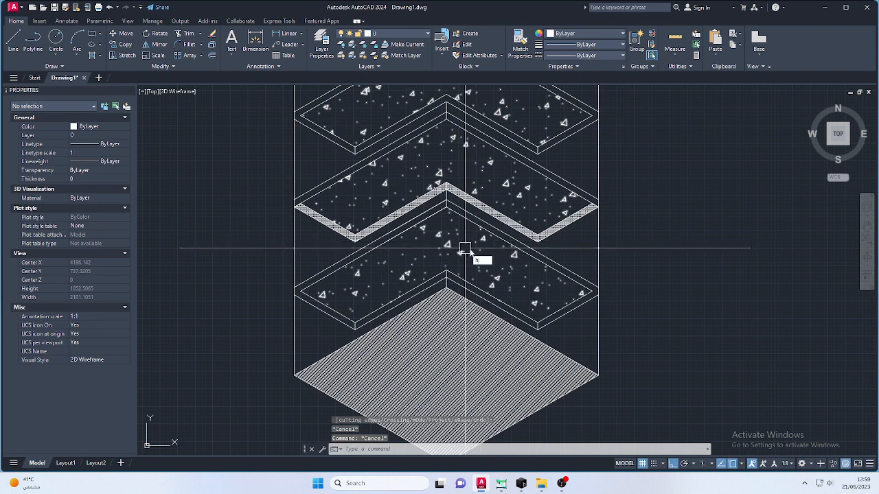
pyautogui.press('Return')
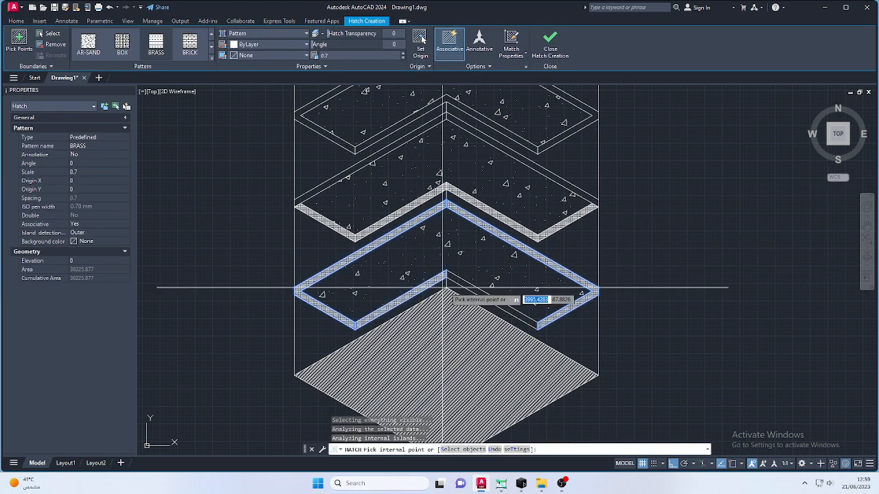
pyautogui.scroll(-3, 492, 330)
pyautogui.scroll(3, 491, 316)
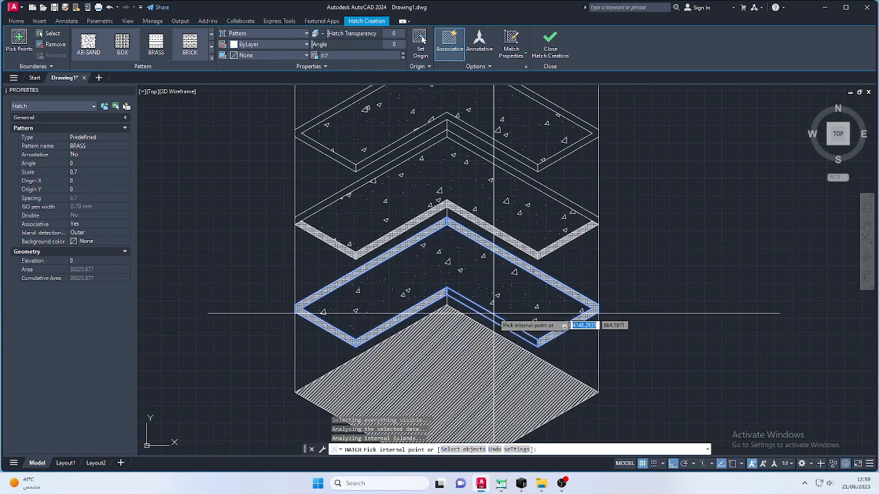
pyautogui.click(499, 321)
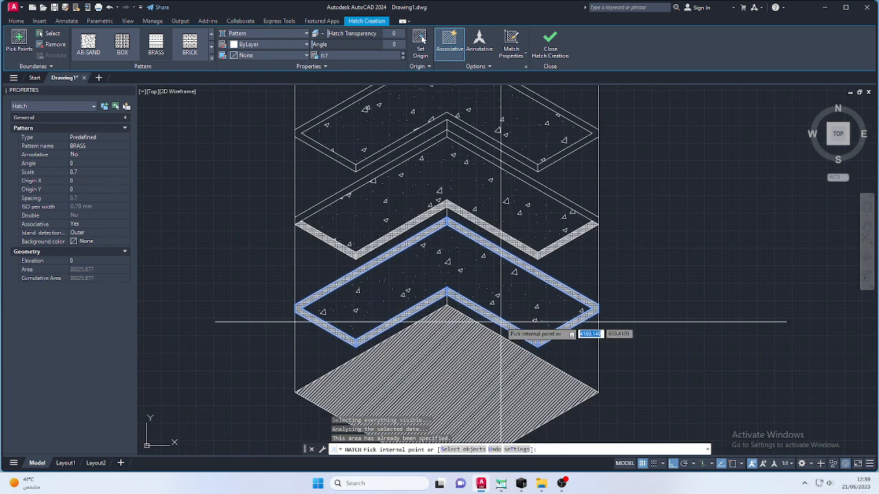
pyautogui.scroll(3, 520, 322)
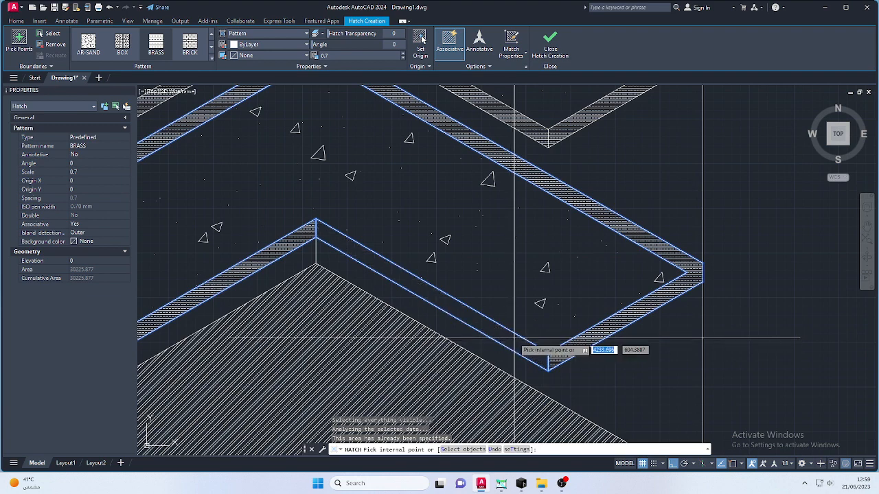
pyautogui.press('Return')
# Hatch the lowest shelf's remaining right inner front edge face with BRASS at scale 0.7.
pyautogui.scroll(2, 398, 289)
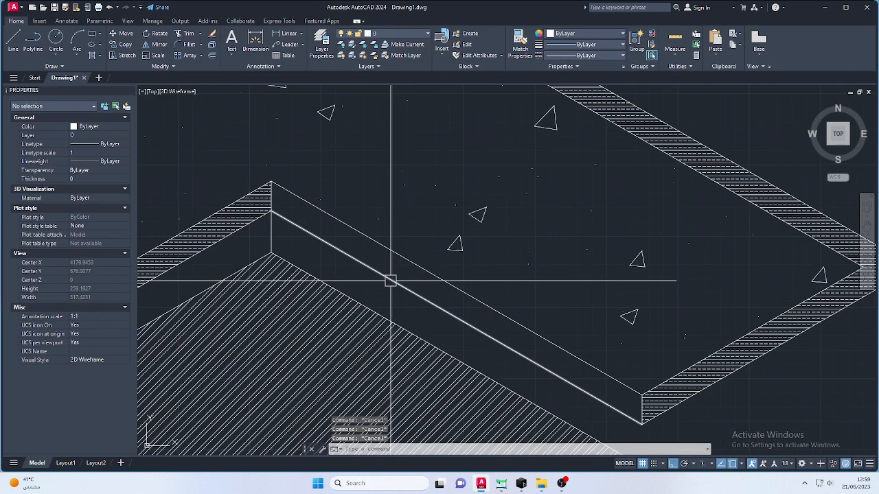
pyautogui.click(438, 283)
pyautogui.scroll(-6, 542, 354)
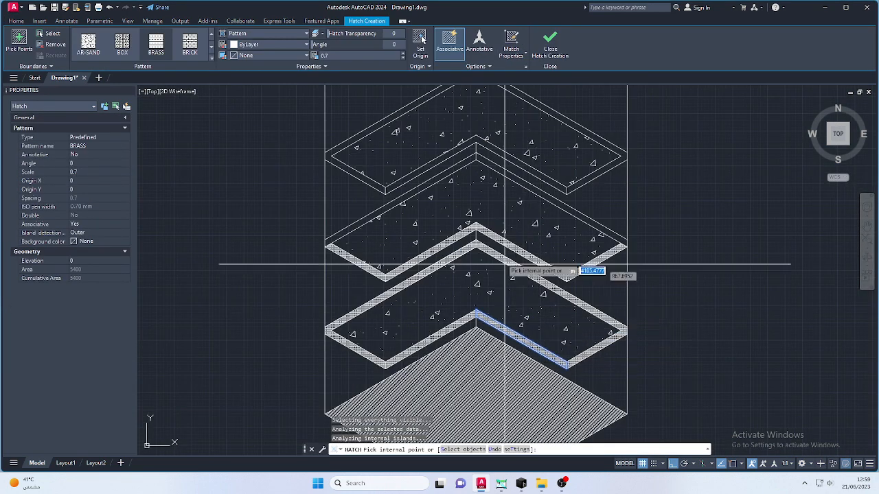
# Hatch the upper shelf's edge faces and back strips and the middle shelf's back strips with BRASS at scale 0.7.
pyautogui.scroll(2, 505, 130)
pyautogui.scroll(2, 506, 130)
pyautogui.click(492, 169)
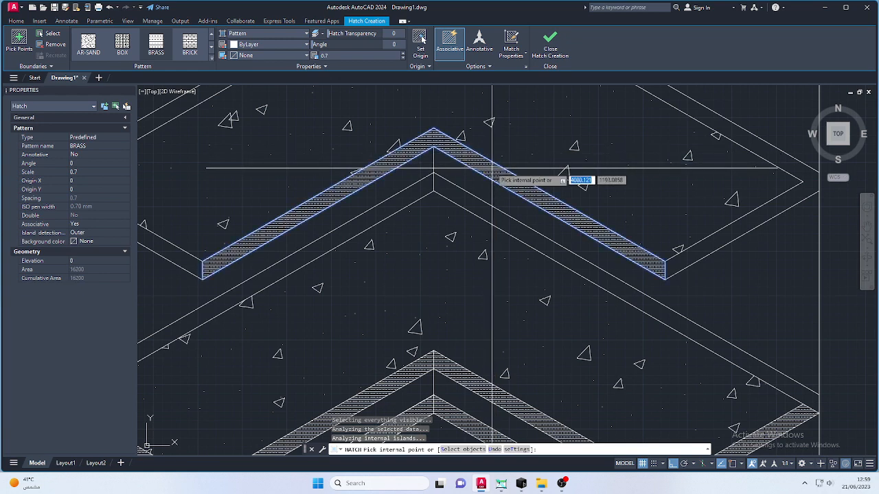
pyautogui.click(458, 193)
pyautogui.click(678, 264)
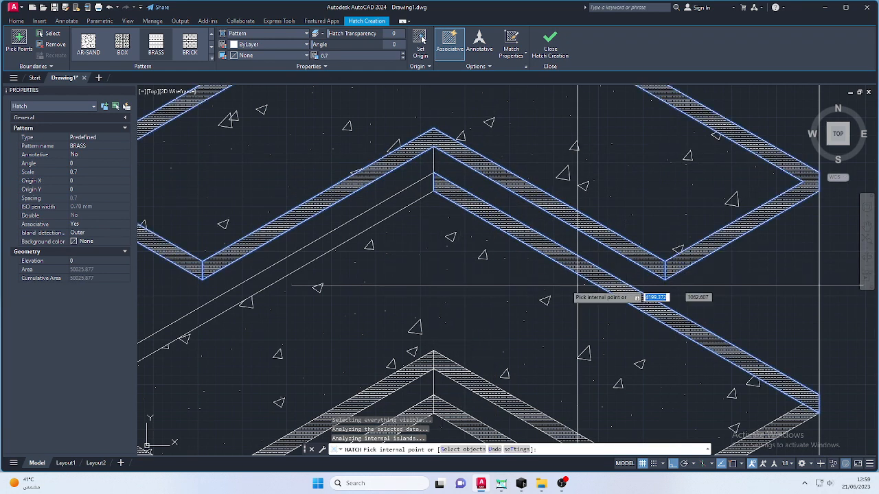
pyautogui.scroll(-6, 338, 232)
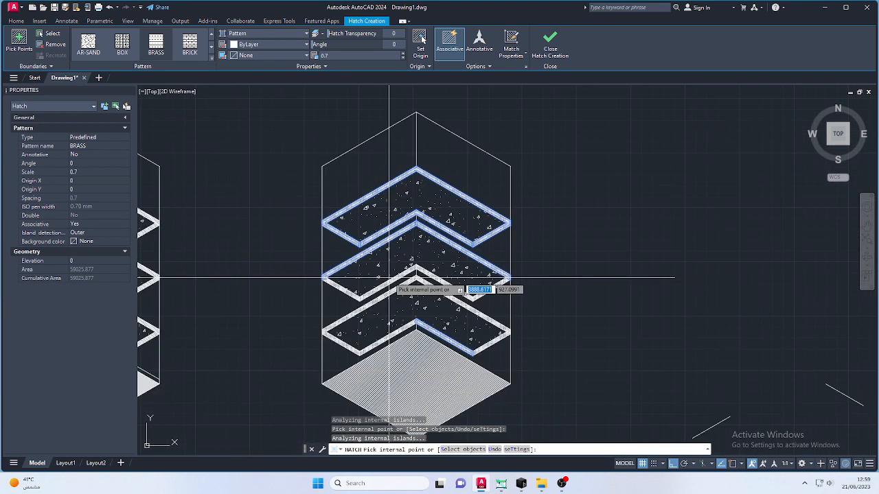
pyautogui.press('Escape')
pyautogui.press('Escape')
pyautogui.press('Escape')
# Draw a line from the lowest shelf's right front corner straight up to the sloping upper edge of the right wall.
pyautogui.scroll(-2, 567, 255)
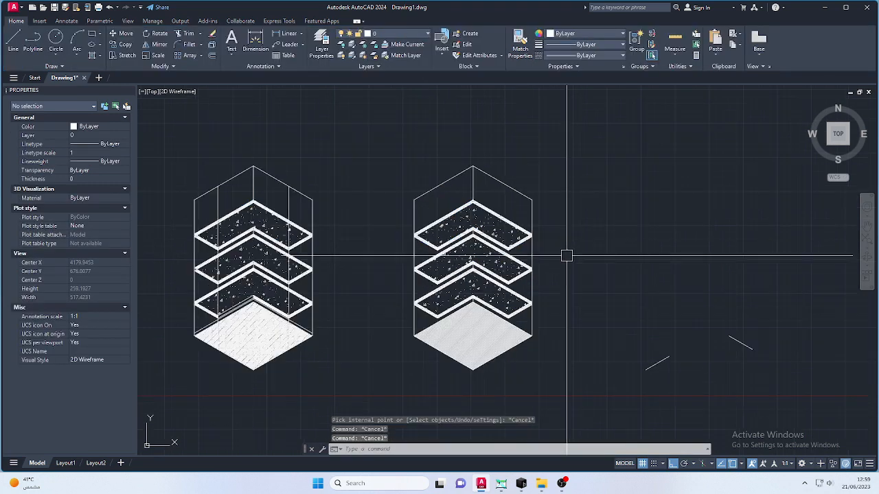
pyautogui.scroll(2, 552, 288)
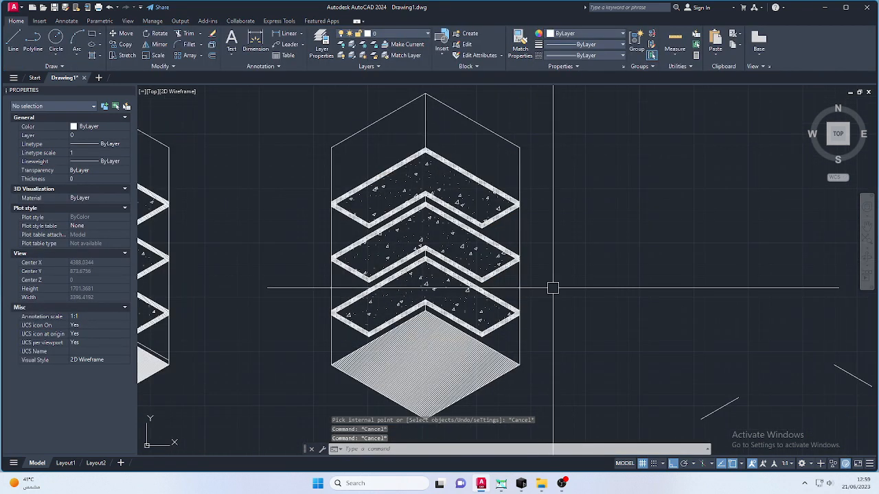
pyautogui.write('l')
pyautogui.press('Return')
pyautogui.click(487, 337)
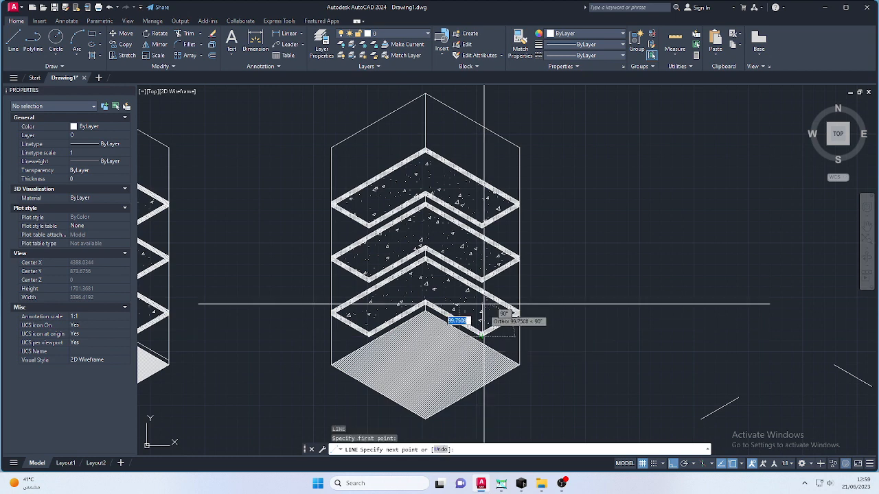
pyautogui.click(488, 130)
pyautogui.press('Return')
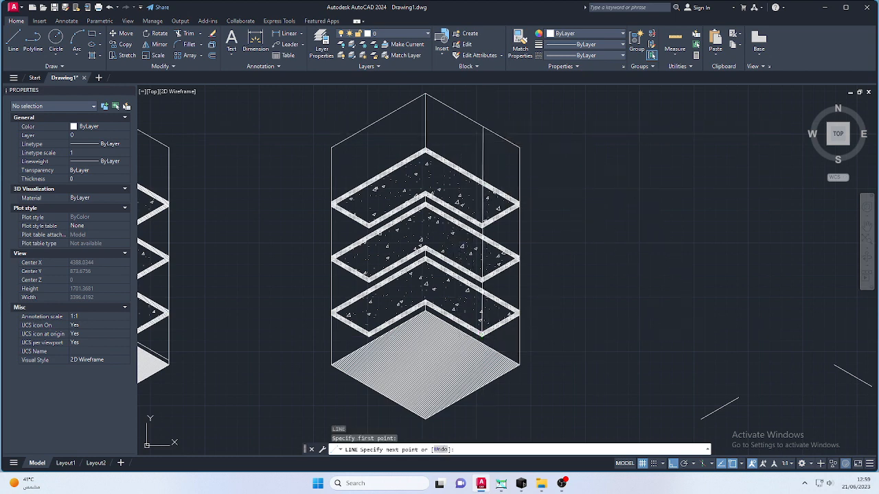
# Copy the new upright line from the lowest shelf's right front corner to its left front corner.
pyautogui.click(484, 148)
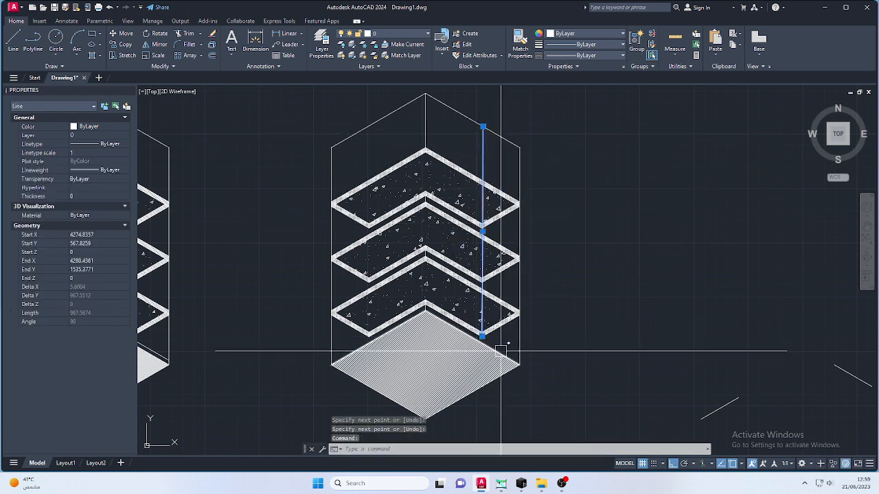
pyautogui.write('cp')
pyautogui.press('Return')
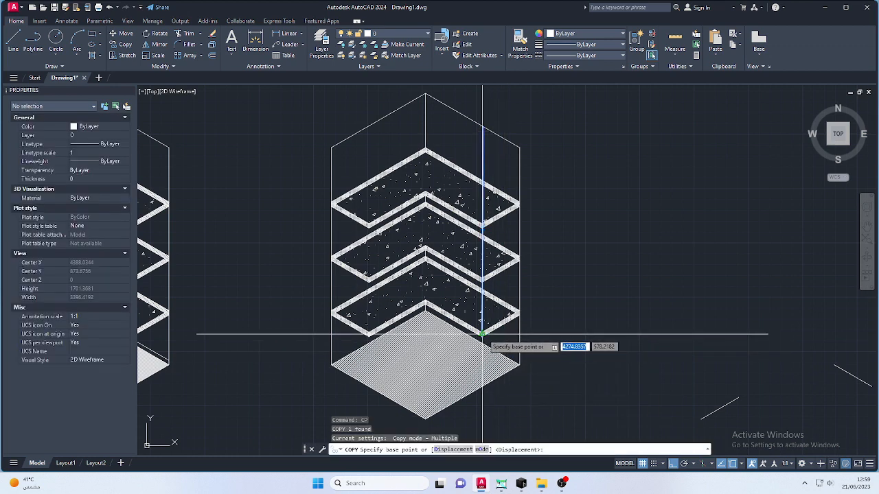
pyautogui.click(482, 336)
pyautogui.click(370, 336)
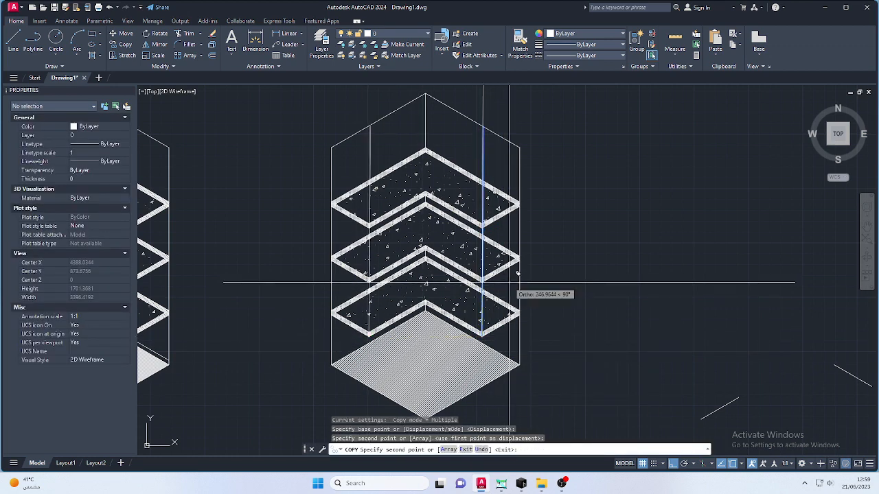
pyautogui.press('Return')
# Set the colour of the upper shelf's back outline polyline to yellow 241,235,31.
pyautogui.scroll(5, 465, 175)
pyautogui.click(464, 165)
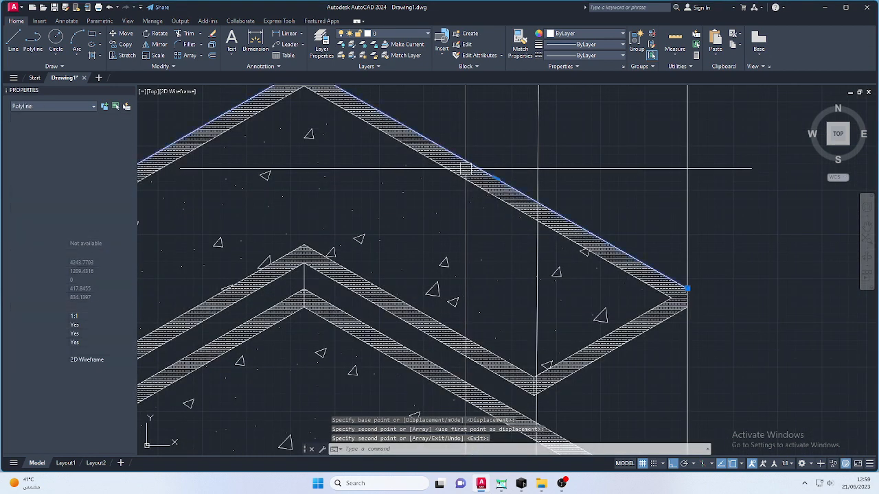
pyautogui.click(561, 33)
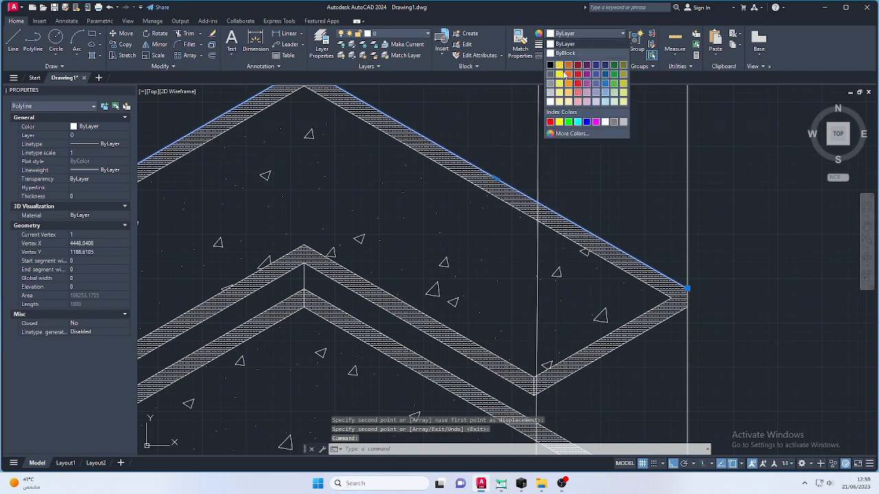
pyautogui.click(559, 74)
pyautogui.press('Escape')
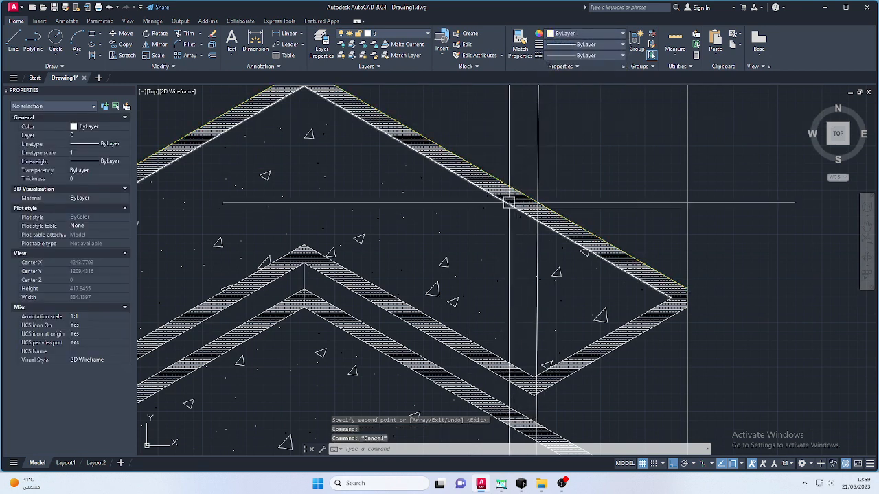
# Set the colour of the BRASS edge hatches on all three shelves and the upper shelf's back outline to 248,215,49.
pyautogui.click(515, 197)
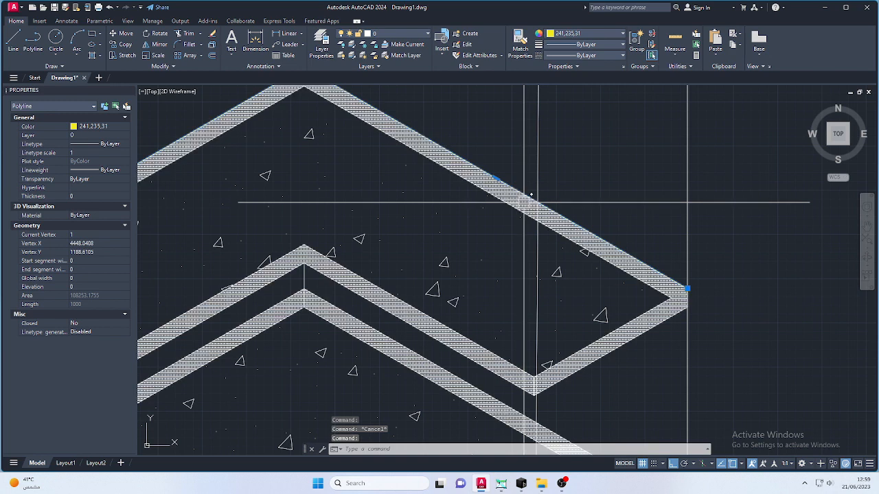
pyautogui.click(524, 202)
pyautogui.scroll(-4, 532, 202)
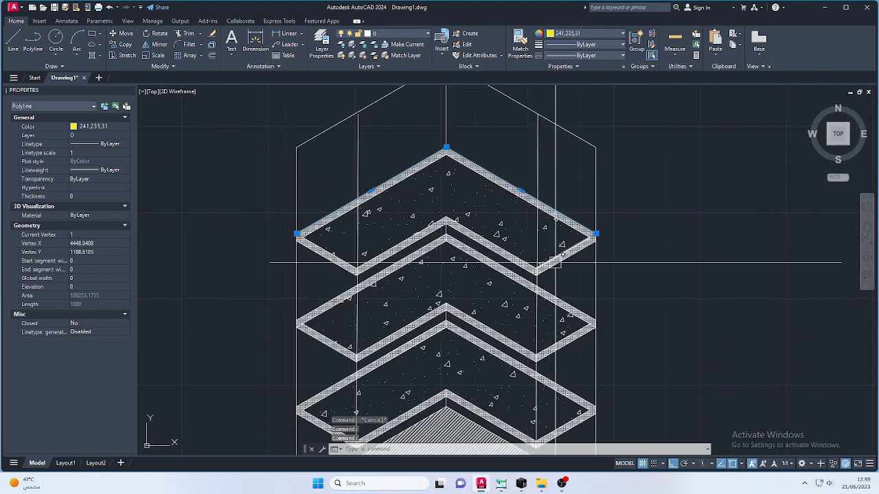
pyautogui.scroll(4, 587, 334)
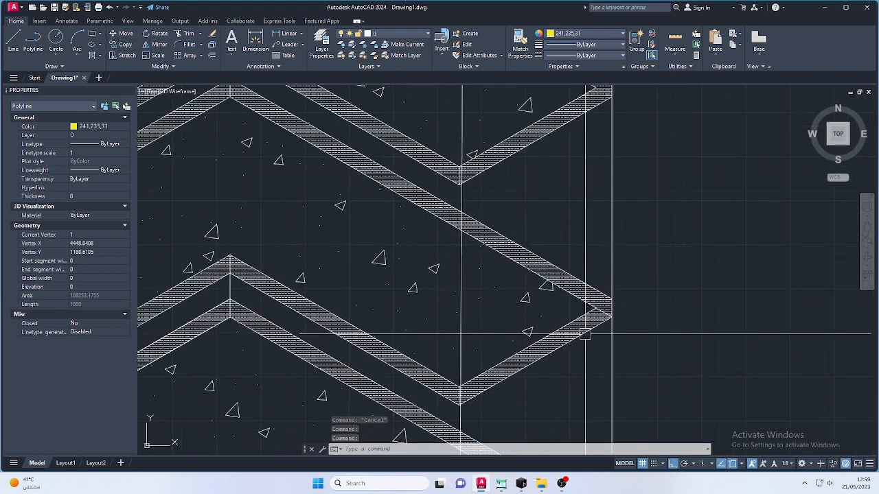
pyautogui.click(591, 320)
pyautogui.scroll(-3, 609, 256)
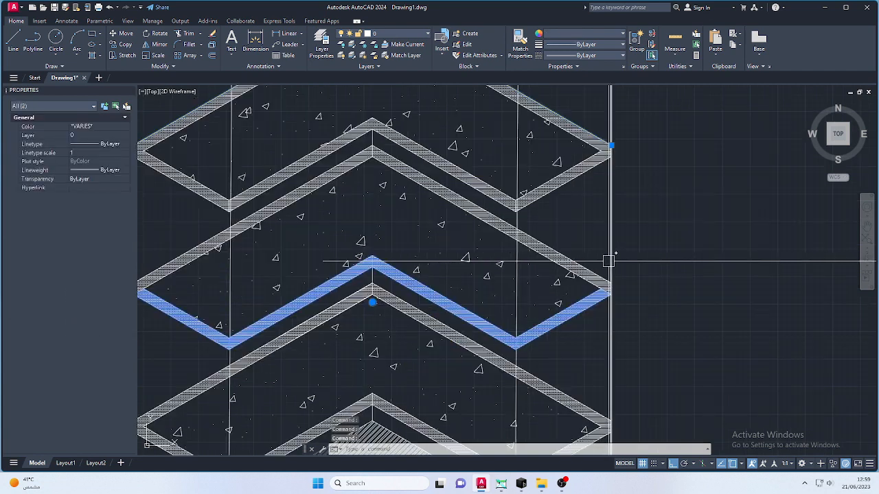
pyautogui.scroll(4, 545, 247)
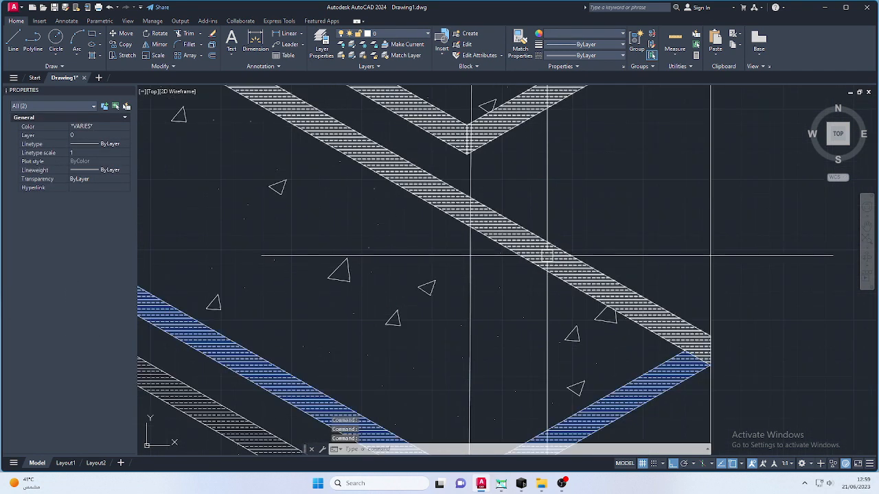
pyautogui.click(544, 252)
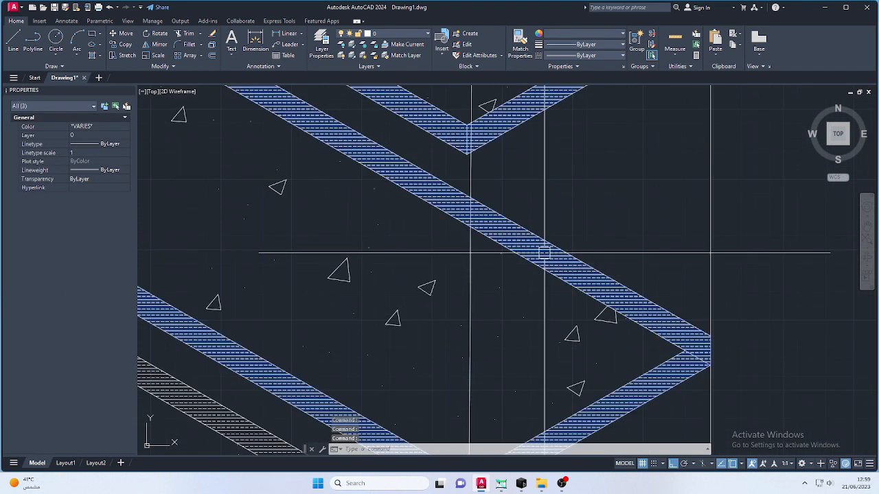
pyautogui.scroll(-4, 565, 233)
pyautogui.scroll(3, 568, 280)
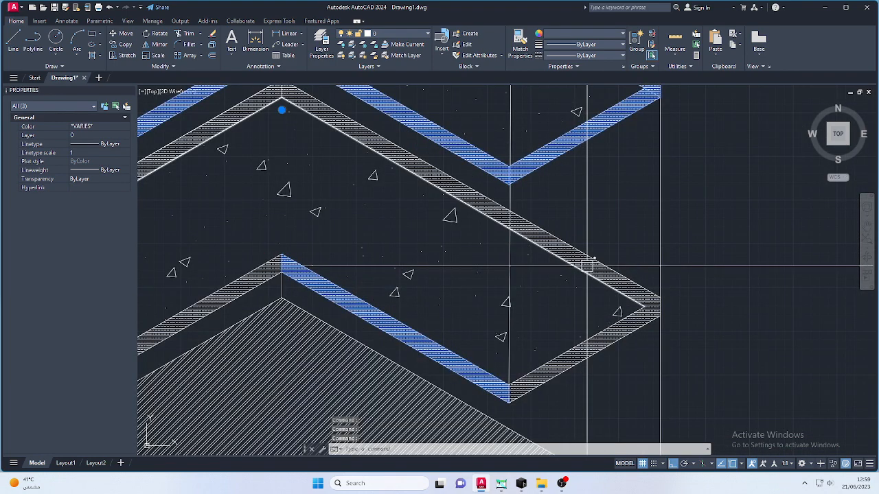
pyautogui.click(588, 261)
pyautogui.scroll(-3, 542, 225)
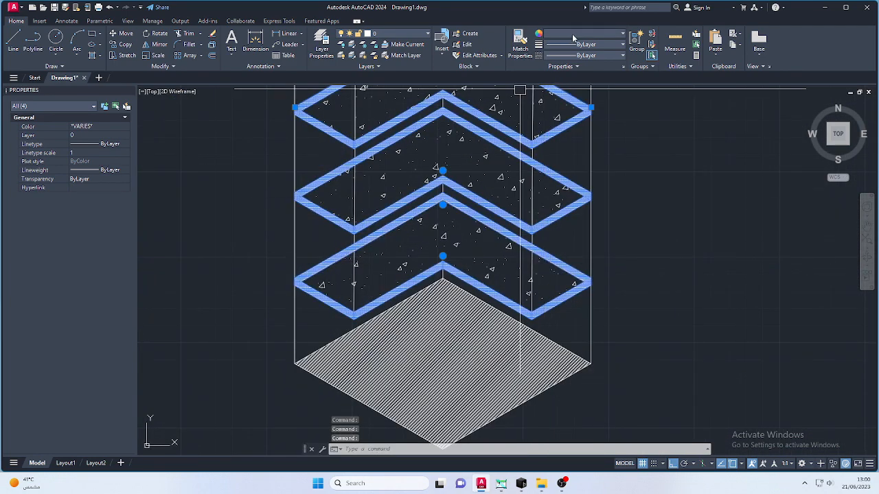
pyautogui.click(573, 34)
pyautogui.click(560, 67)
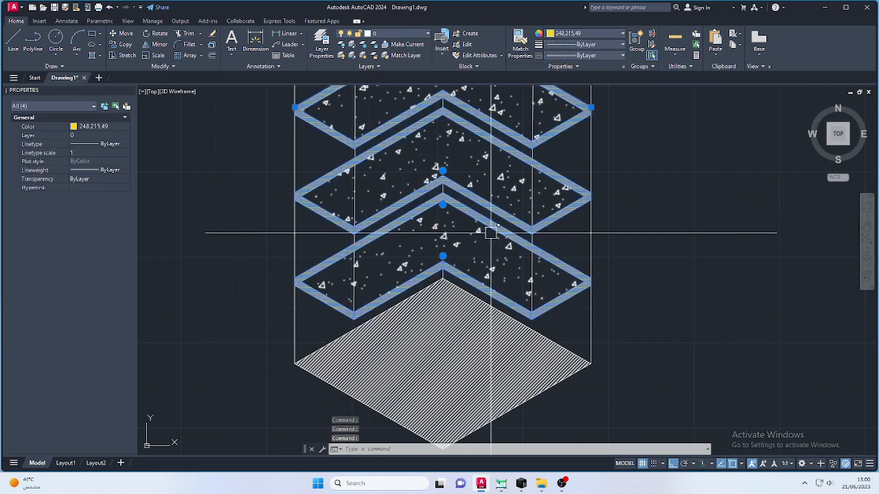
pyautogui.scroll(-2, 444, 236)
pyautogui.press('Escape')
pyautogui.click(499, 154)
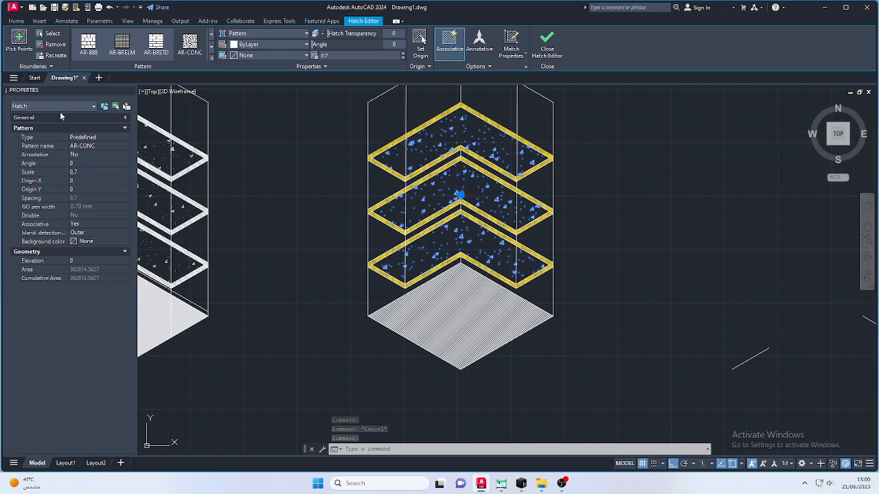
pyautogui.click(60, 110)
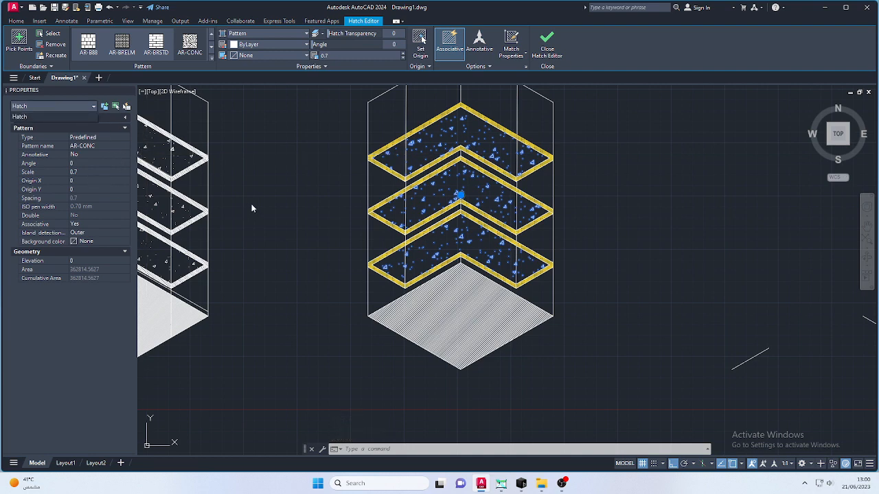
pyautogui.press('Escape')
# Set the colour of the ANSI32 floor hatch under the yellow-edged shelves to orange.
pyautogui.click(459, 270)
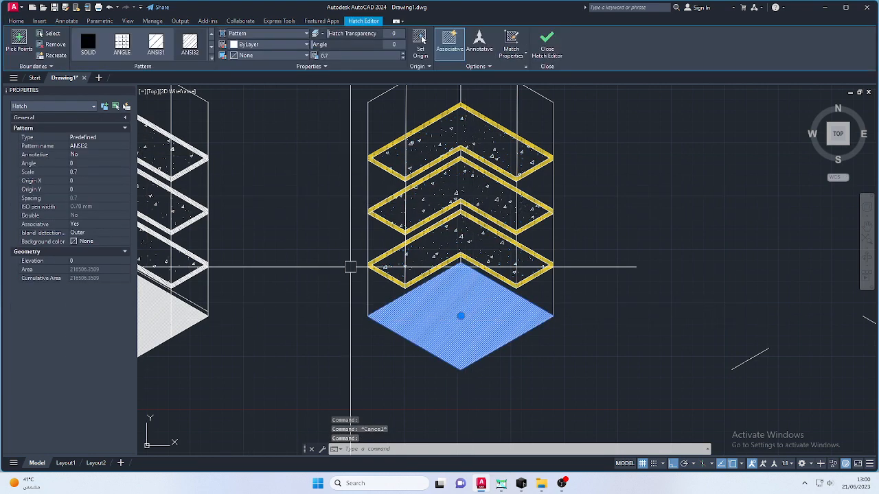
pyautogui.click(18, 22)
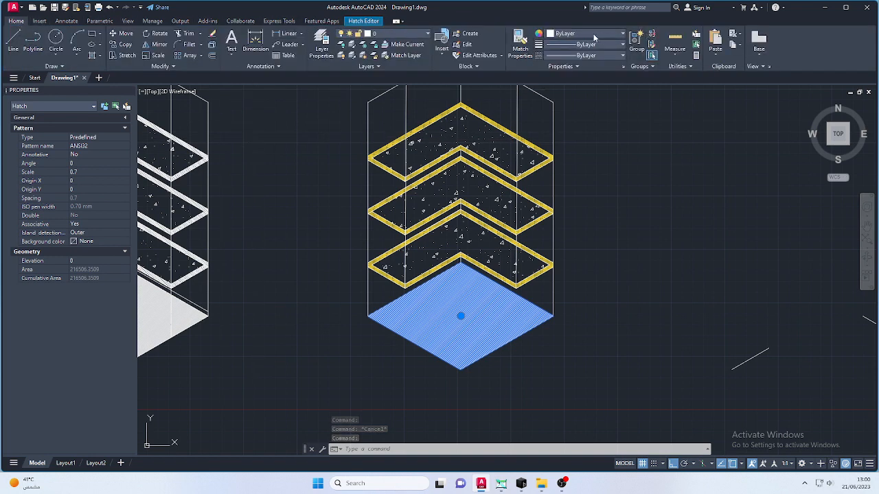
pyautogui.click(594, 34)
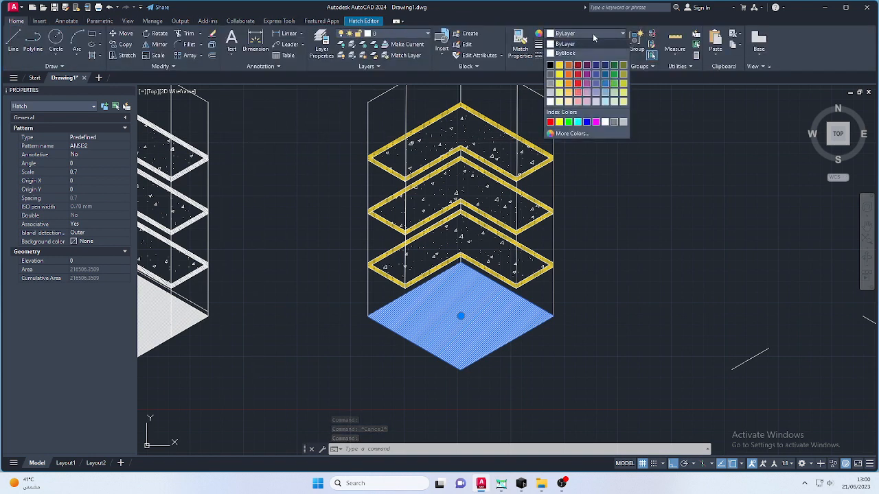
pyautogui.click(569, 88)
pyautogui.press('Escape')
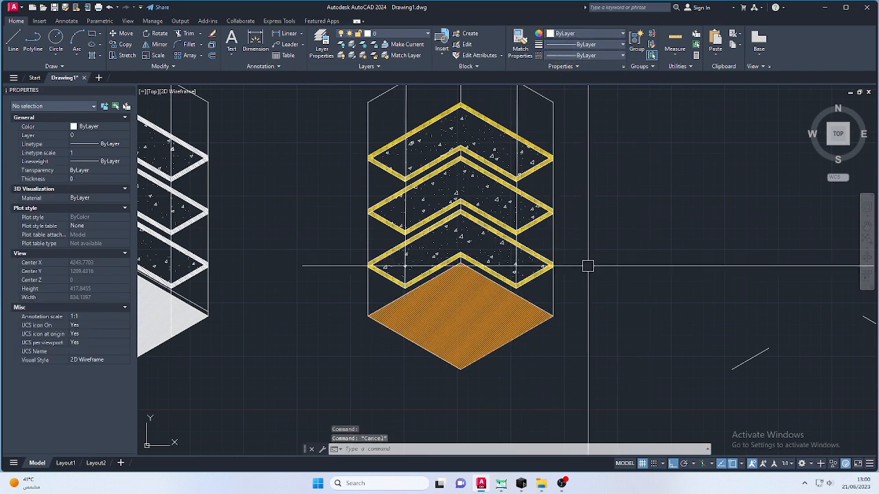
# Set the colour of the AR-CONC hatch on the tops of the yellow-edged shelves to green.
pyautogui.scroll(-2, 641, 265)
pyautogui.click(525, 221)
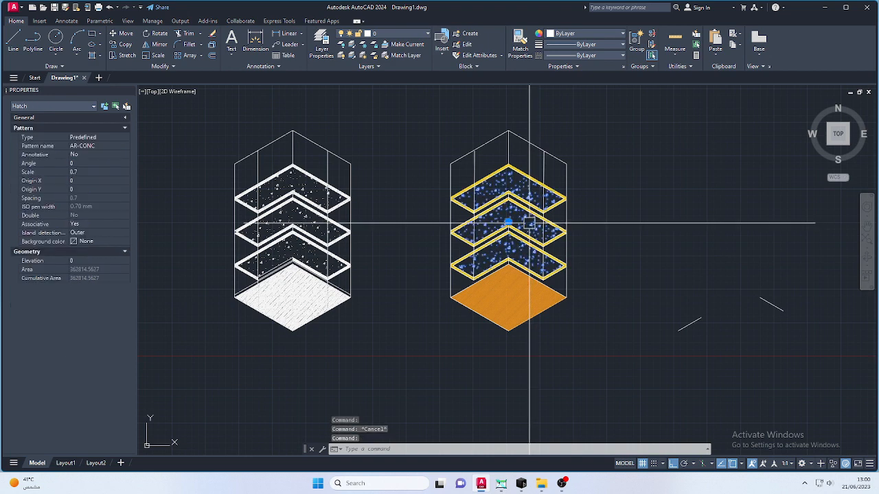
pyautogui.click(15, 20)
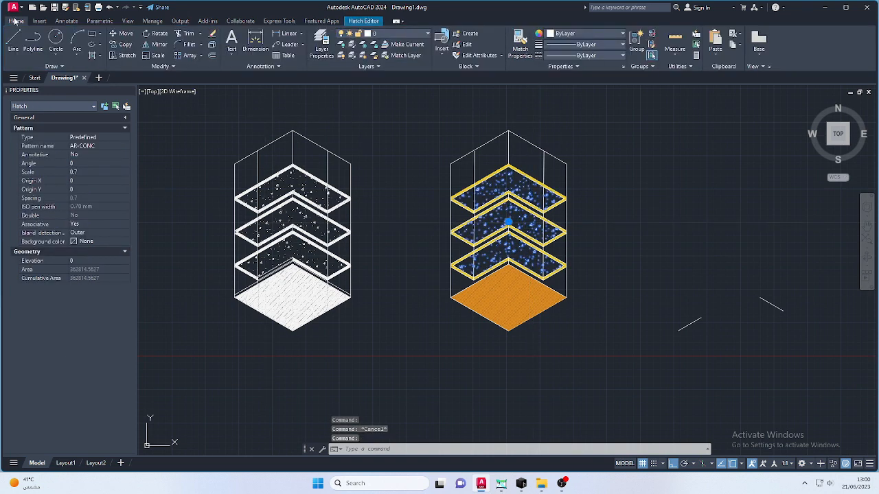
pyautogui.click(588, 34)
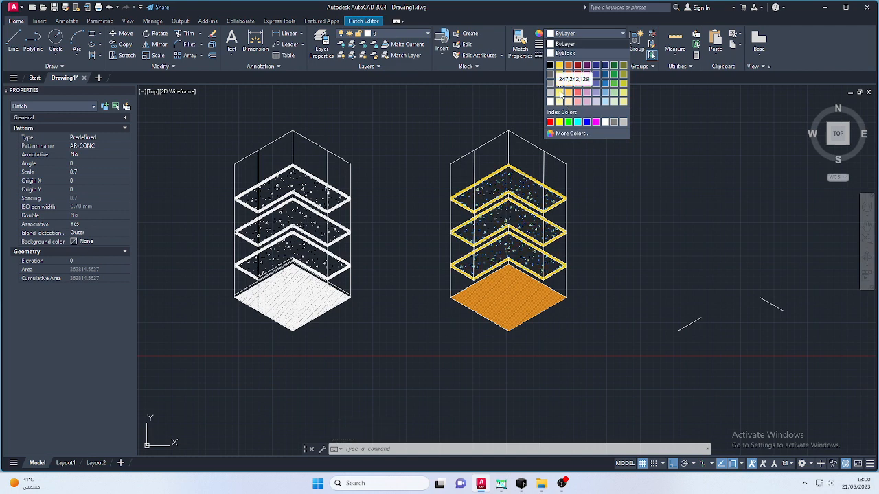
pyautogui.click(614, 64)
pyautogui.press('Escape')
# Cut the two stray slanted lines beside the coloured shelf unit out of the drawing.
pyautogui.moveTo(593, 245); pyautogui.dragTo(577, 238, button='middle')
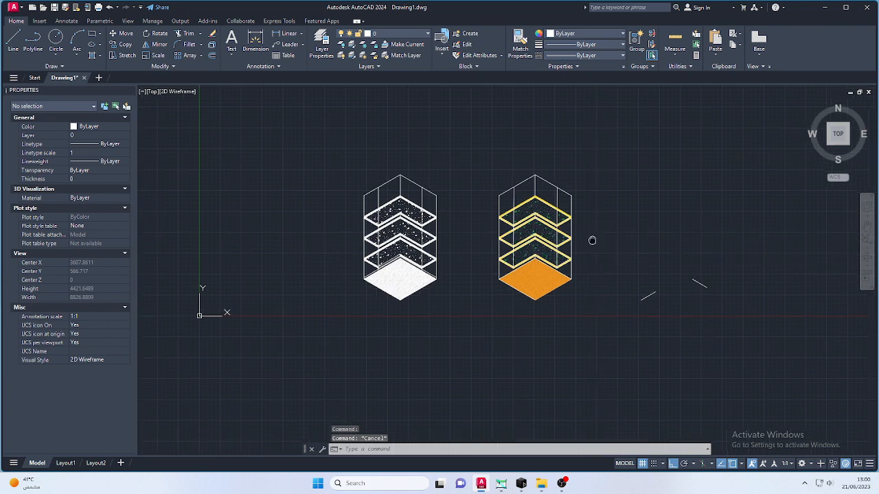
pyautogui.click(592, 212)
pyautogui.click(727, 330)
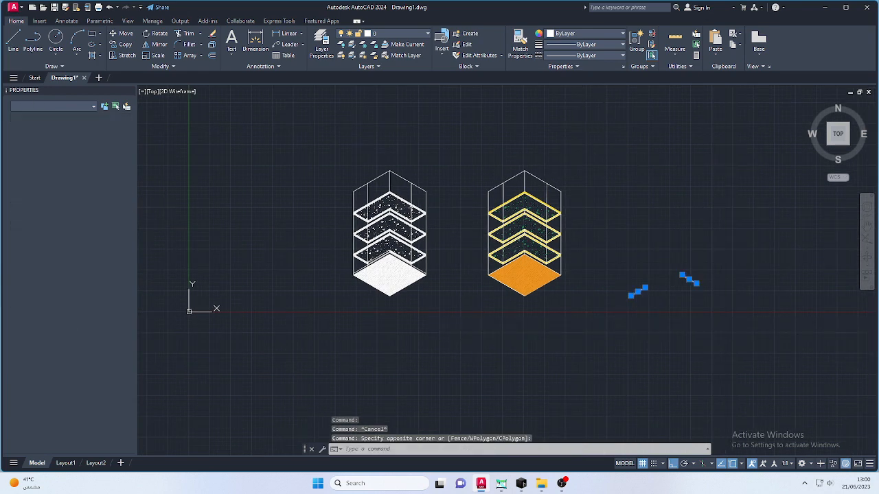
pyautogui.hotkey('ctrl', 'x')
# Extend the coloured unit's front upright lines down to the edges of the orange floor.
pyautogui.scroll(6, 533, 295)
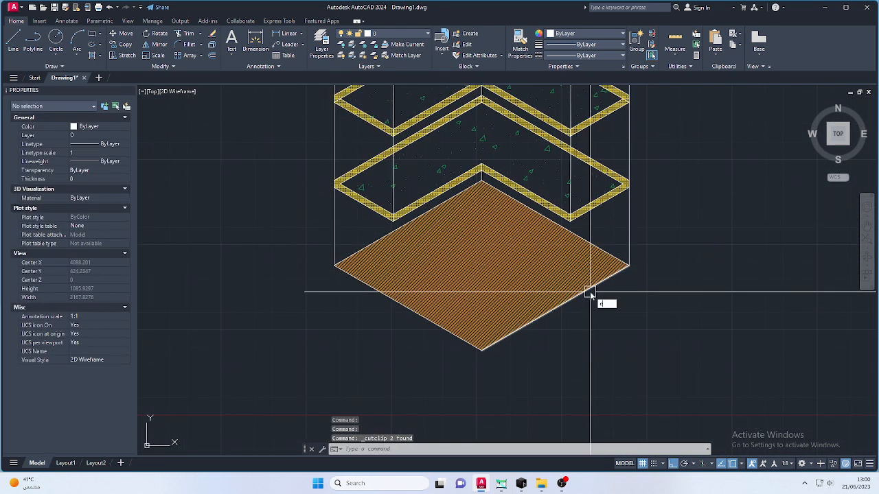
pyautogui.press('Return')
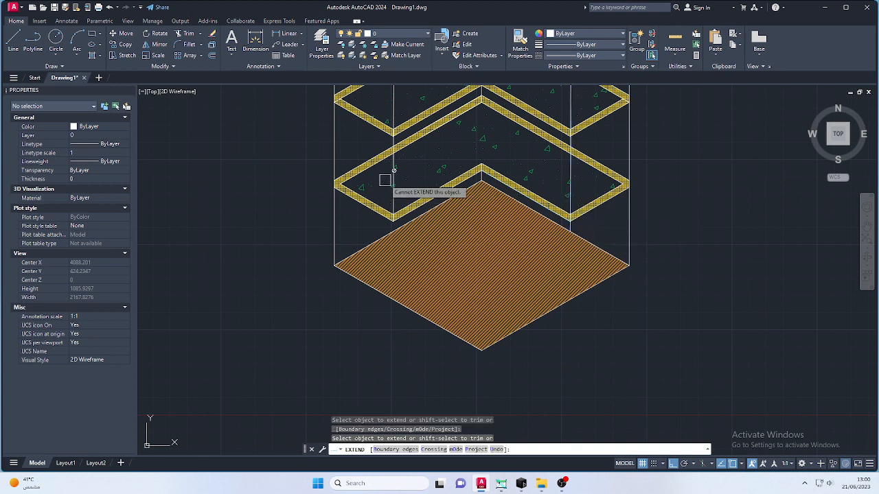
pyautogui.scroll(-5, 532, 315)
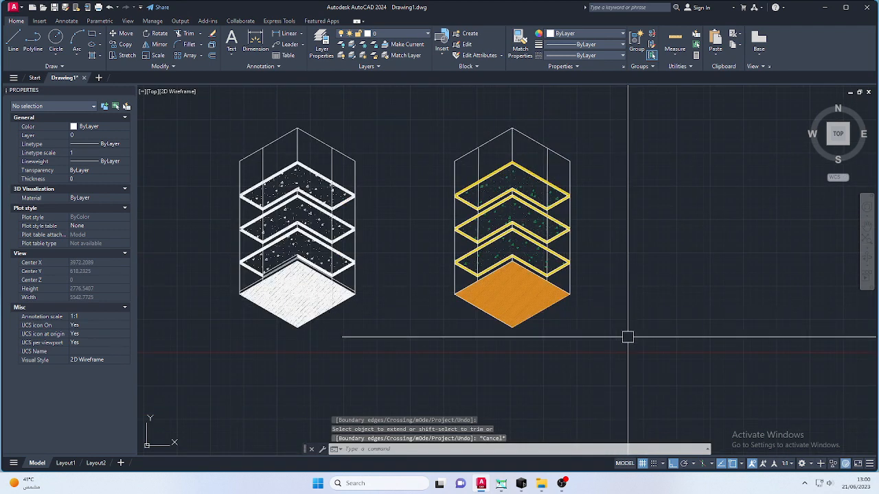